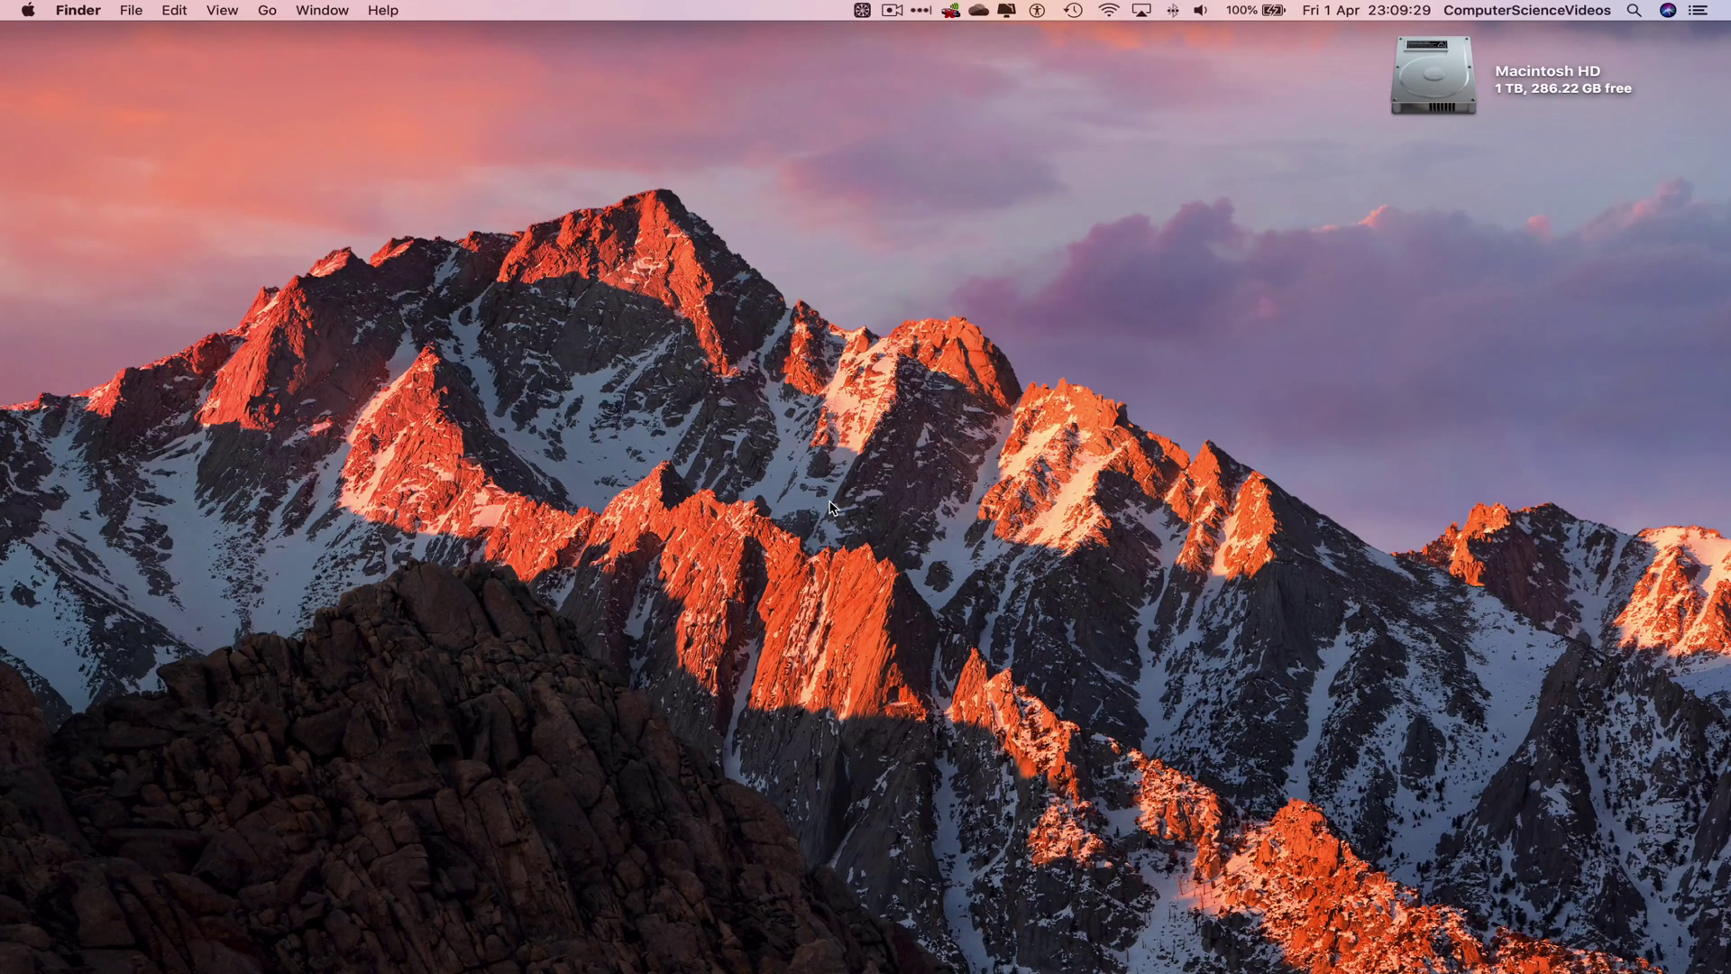
pyautogui.moveTo(258, 943)
pyautogui.click(199, 943)
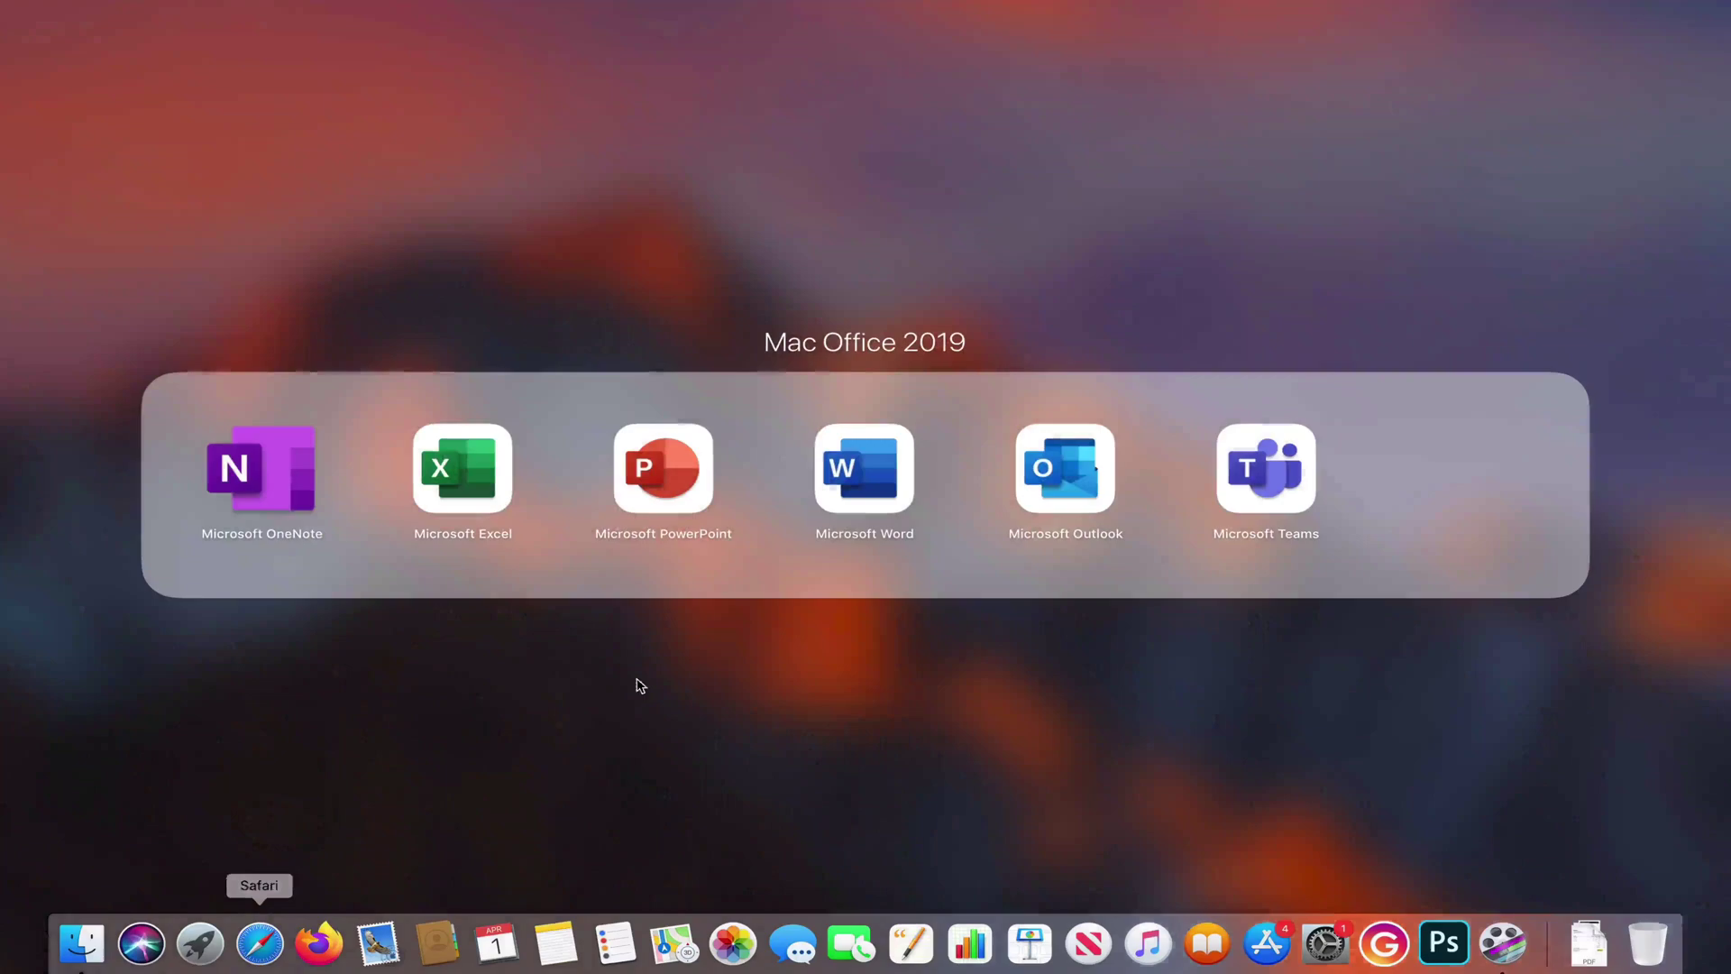
pyautogui.click(1002, 756)
pyautogui.click(711, 750)
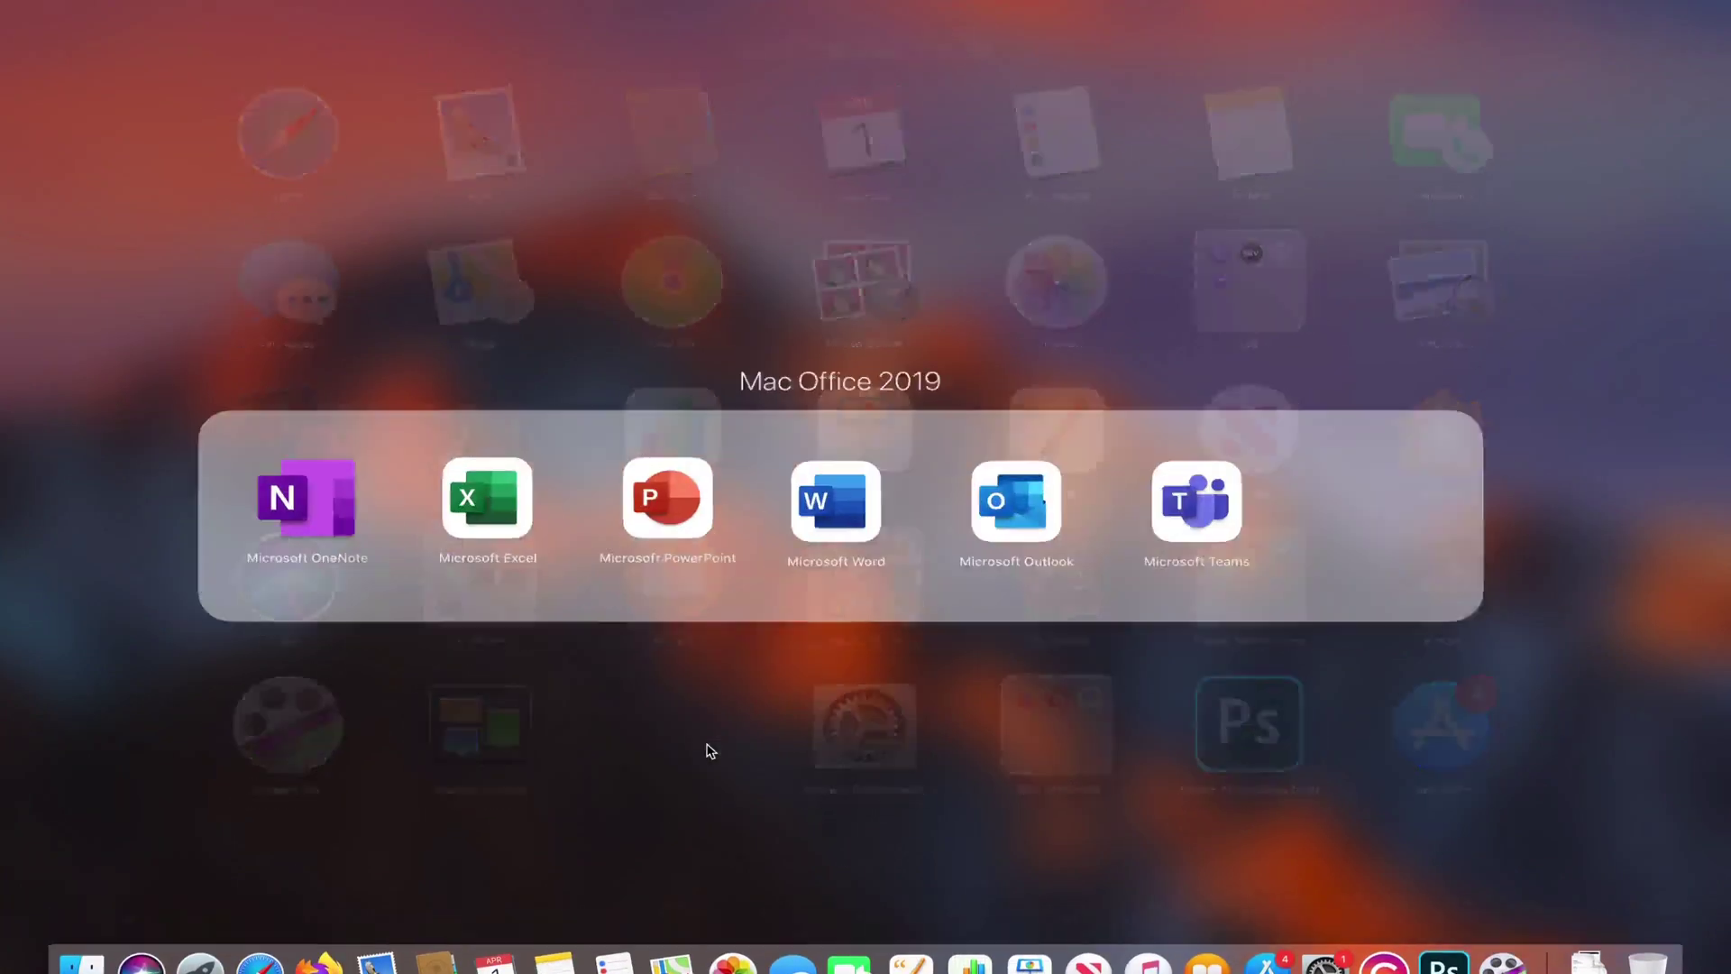
pyautogui.click(1095, 460)
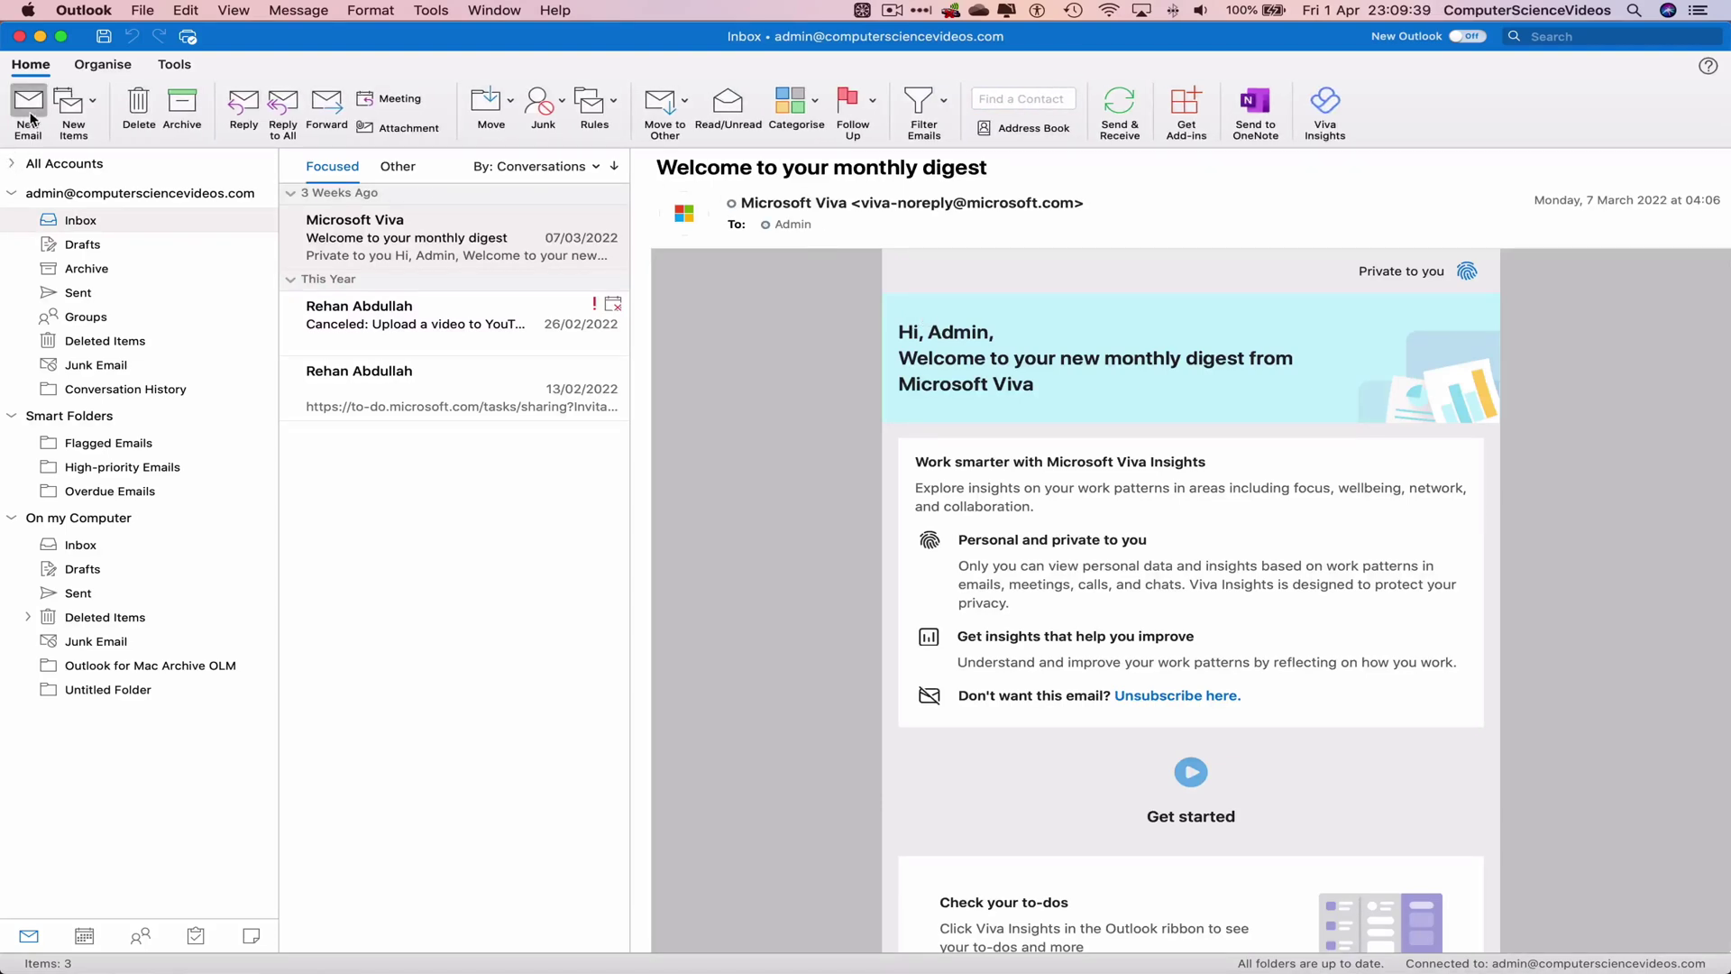
pyautogui.click(30, 112)
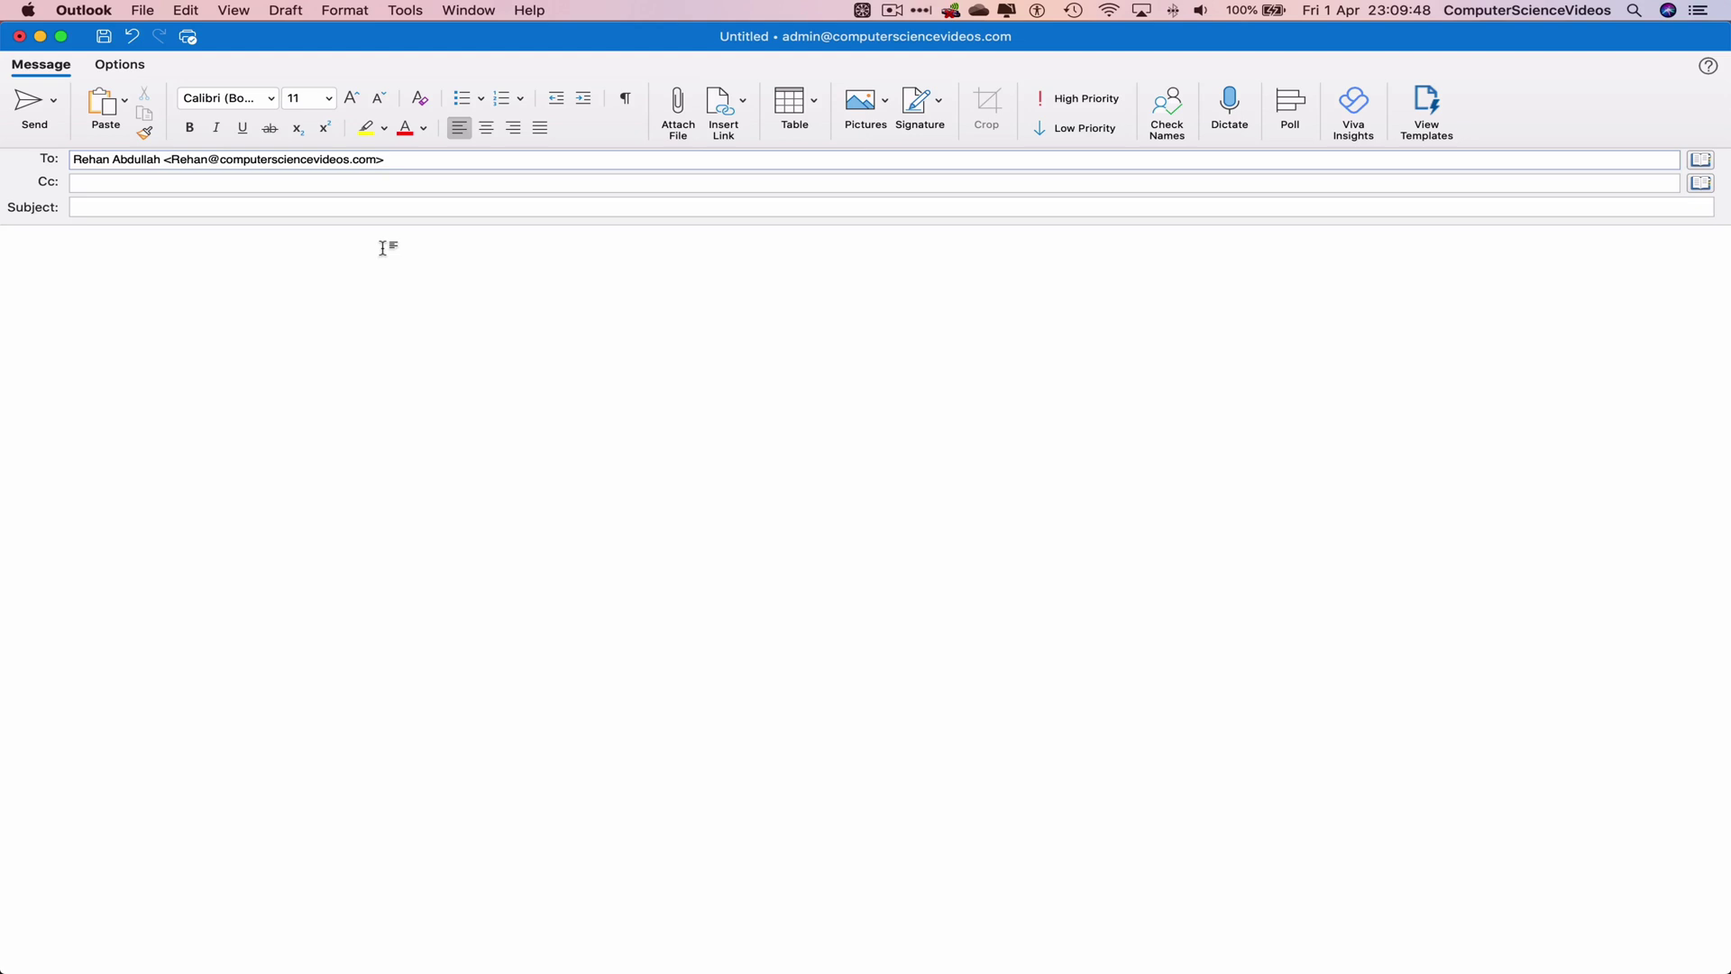
# - Give the new email the subject 'Image'
pyautogui.click(381, 255)
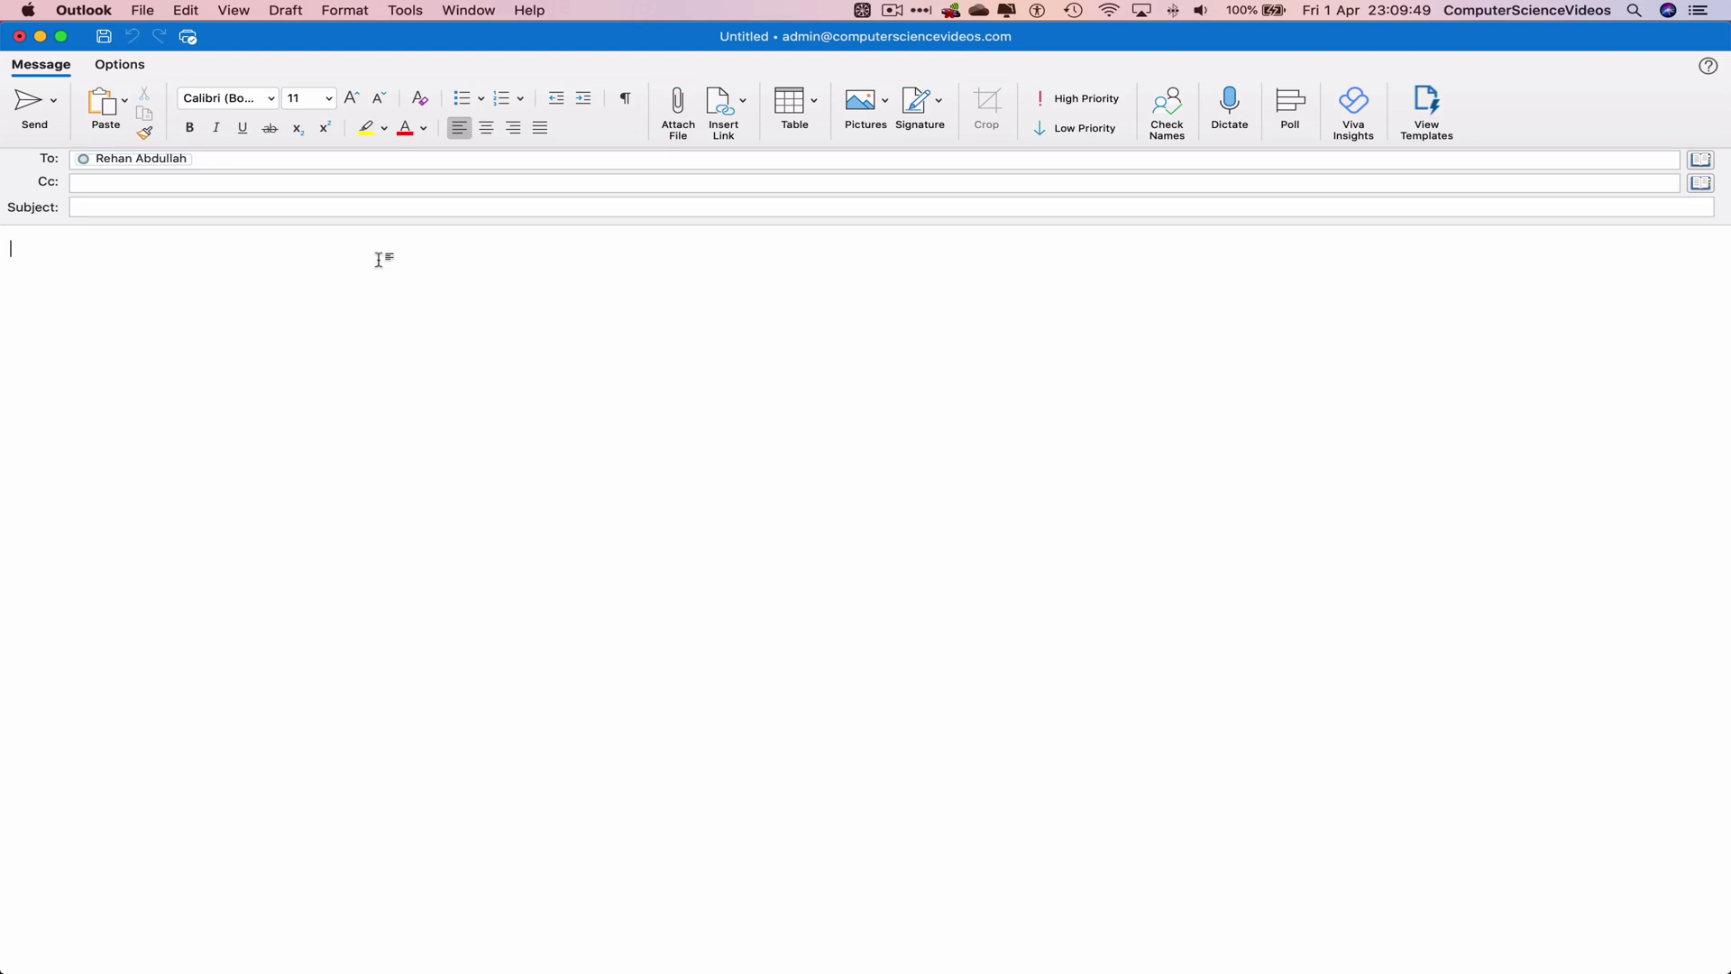
pyautogui.click(216, 208)
pyautogui.write('Image')
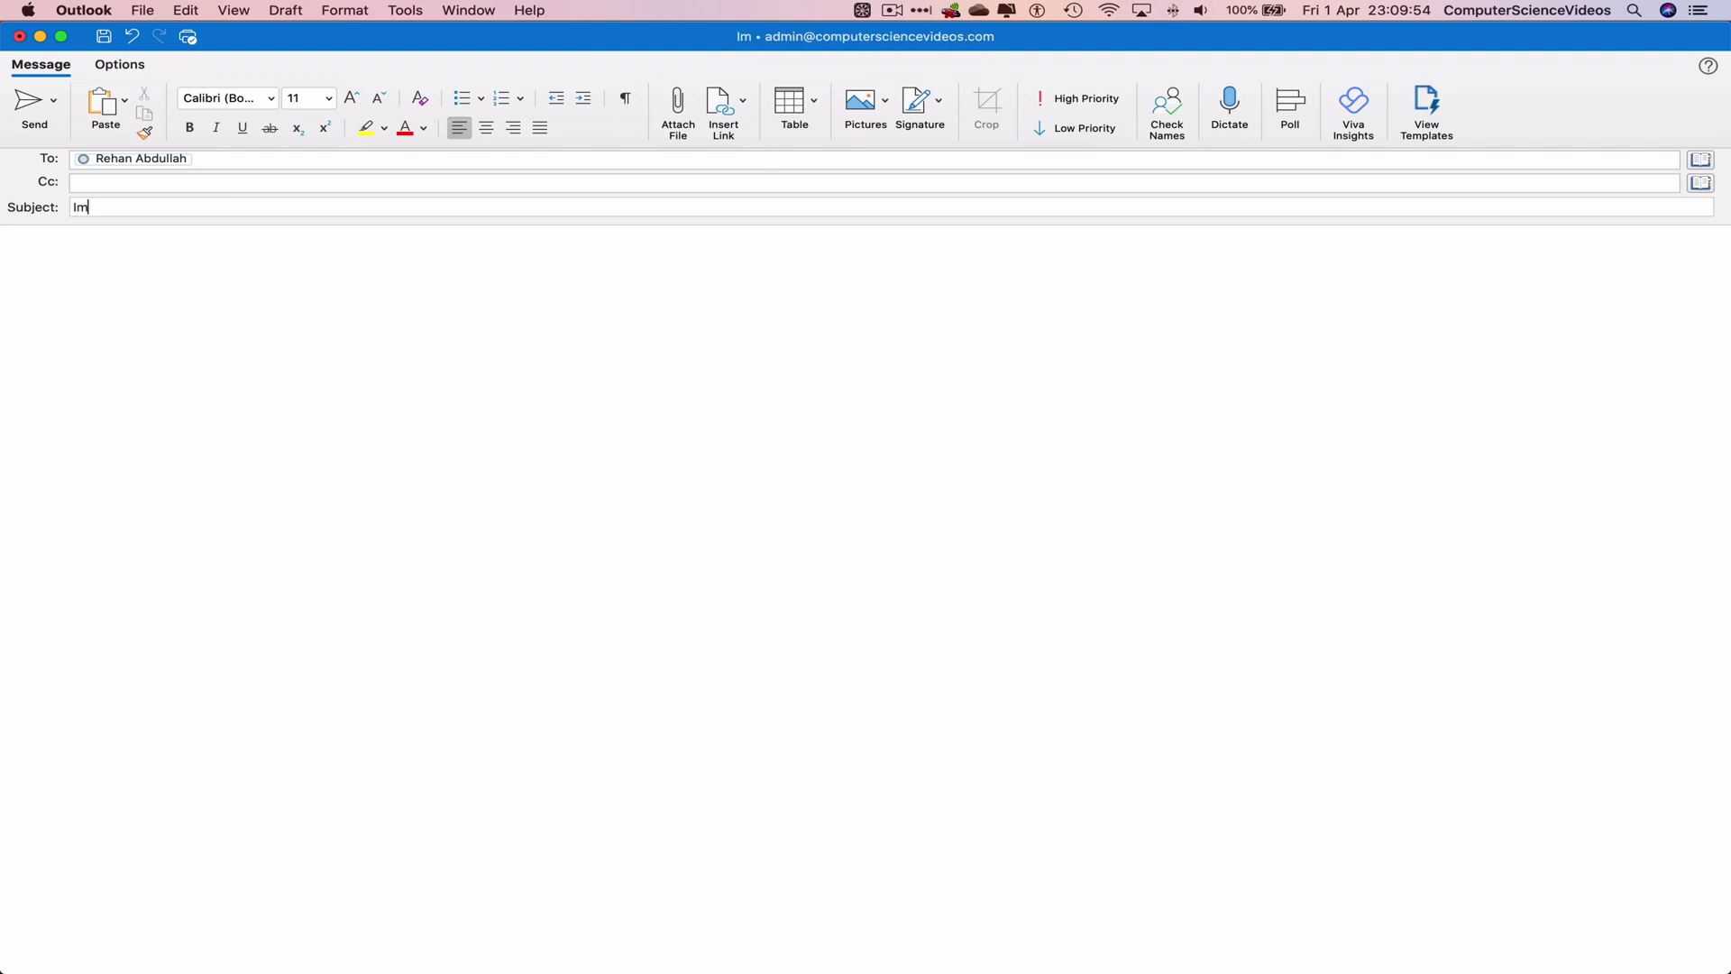
# - Write a greeting to the recipient, 'Please see attached to this e-mail, the image,' and 'Kind regards, Admin'
pyautogui.click(219, 249)
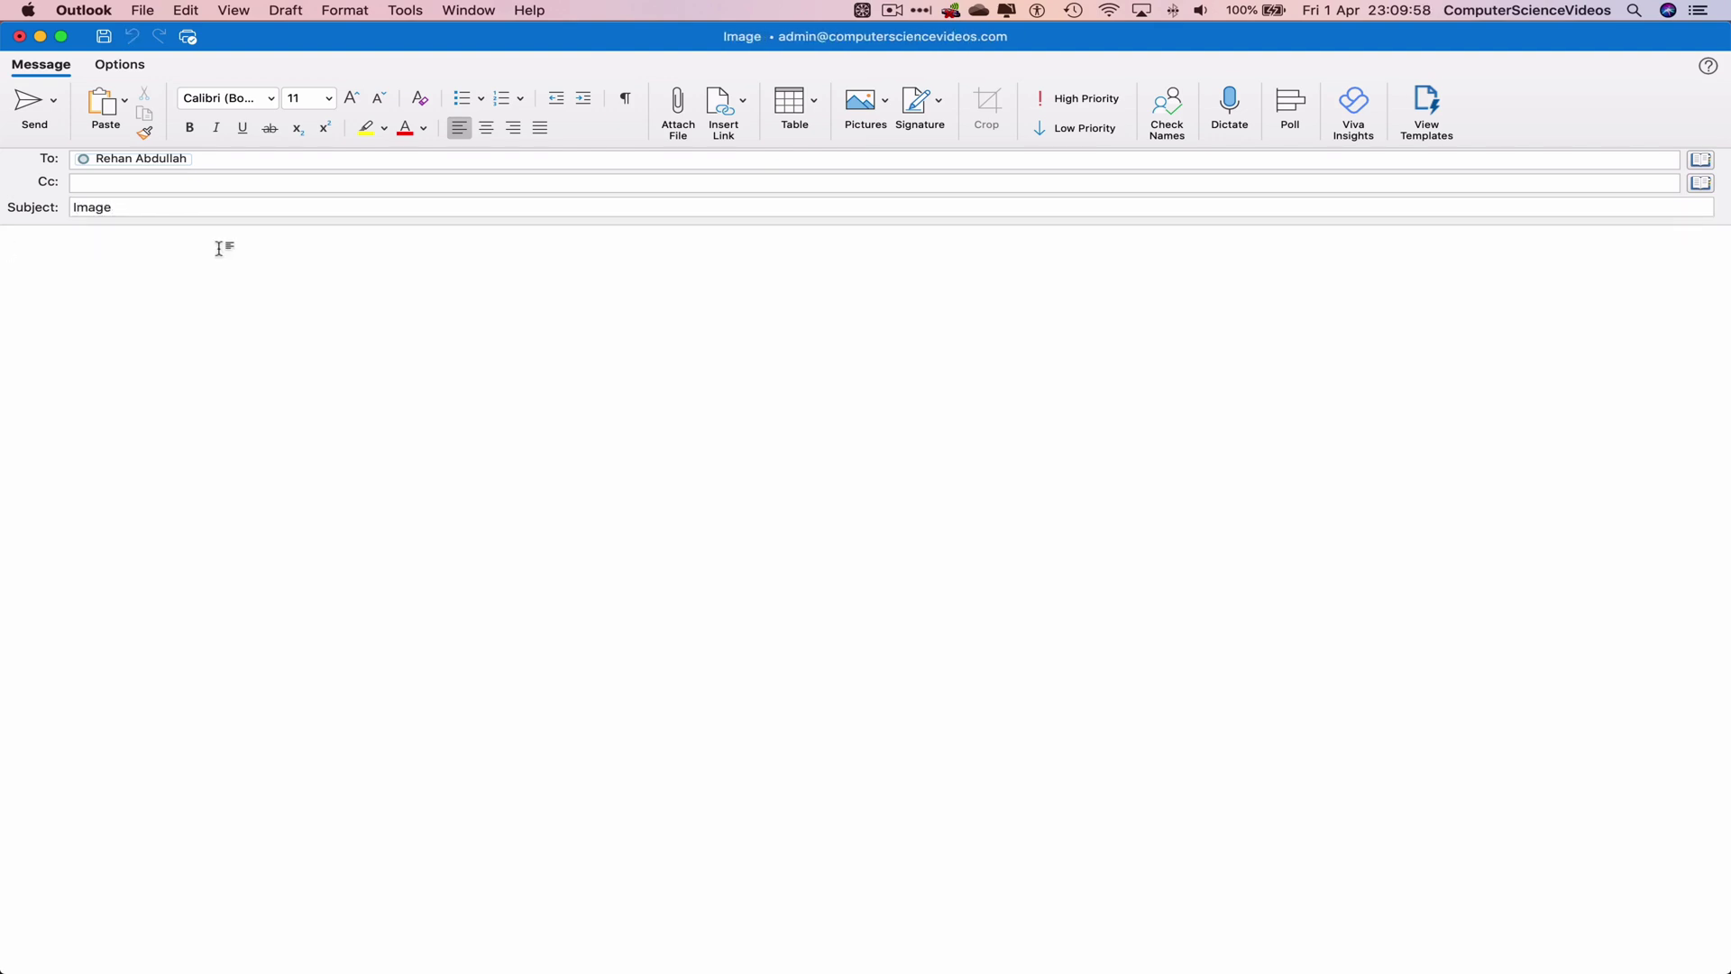
pyautogui.write('Dear Rehan')
pyautogui.write(',')
pyautogui.write('Please see')
pyautogui.write(' attached to thi')
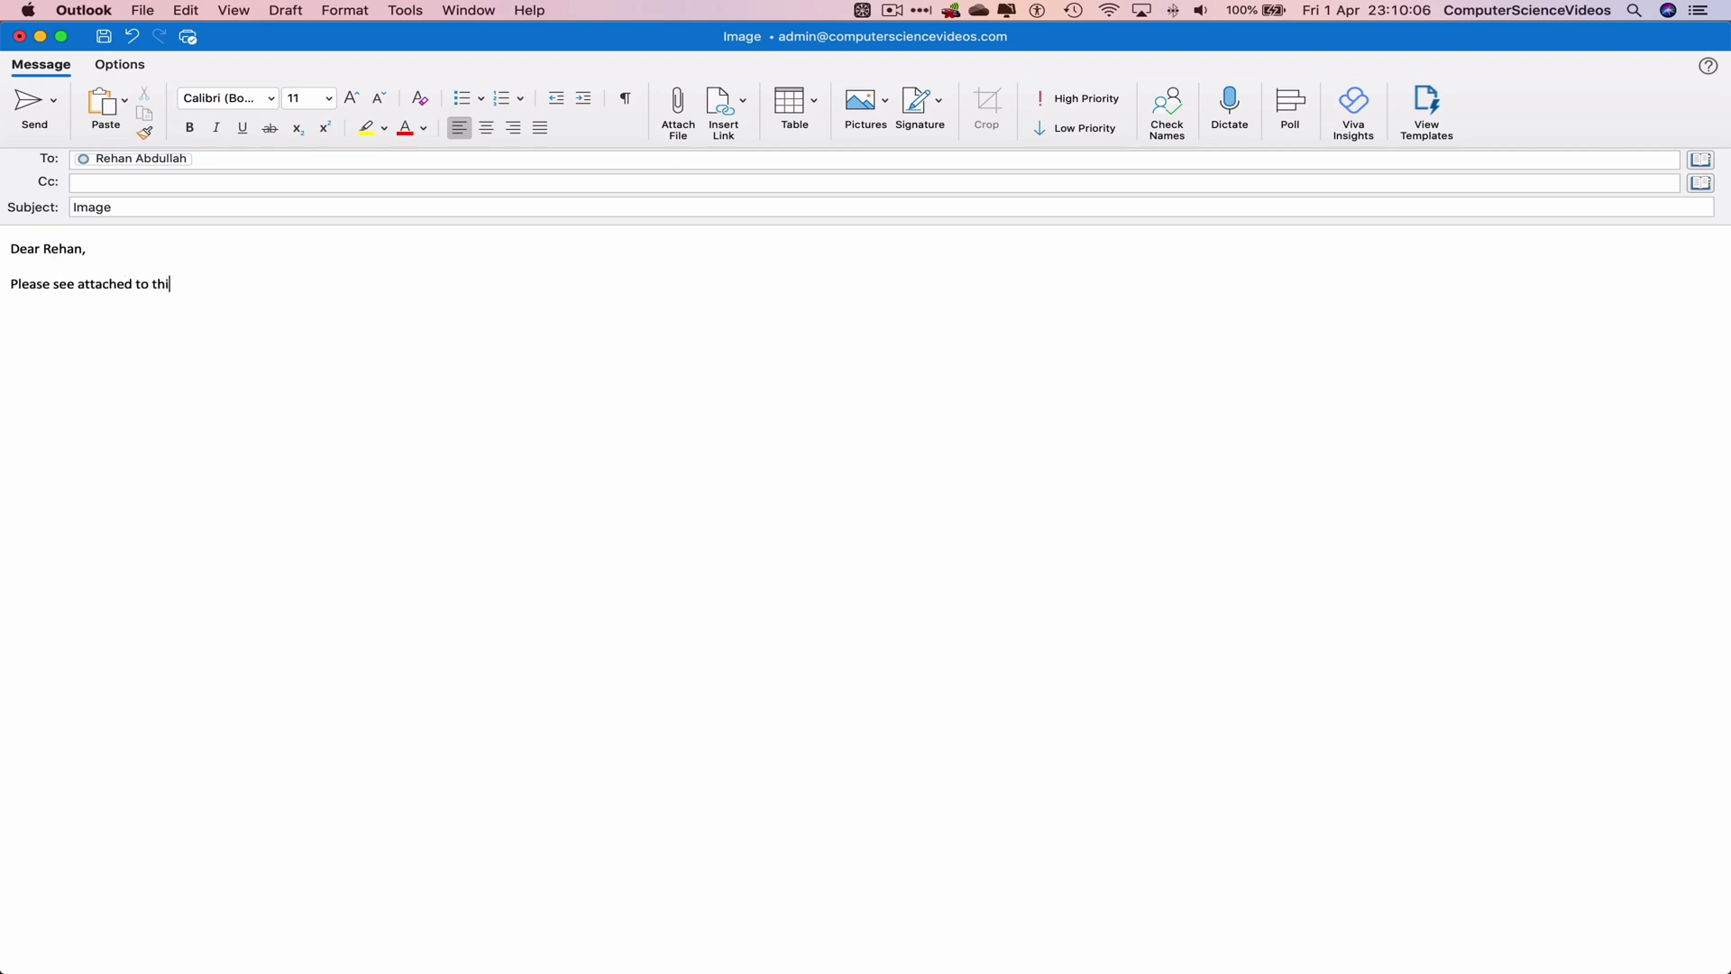
pyautogui.write('s e-mail, the imahe')
pyautogui.press('BackSpace')
pyautogui.press('BackSpace')
pyautogui.write('ge,')
pyautogui.press('Return')
pyautogui.write('Kind rehardf')
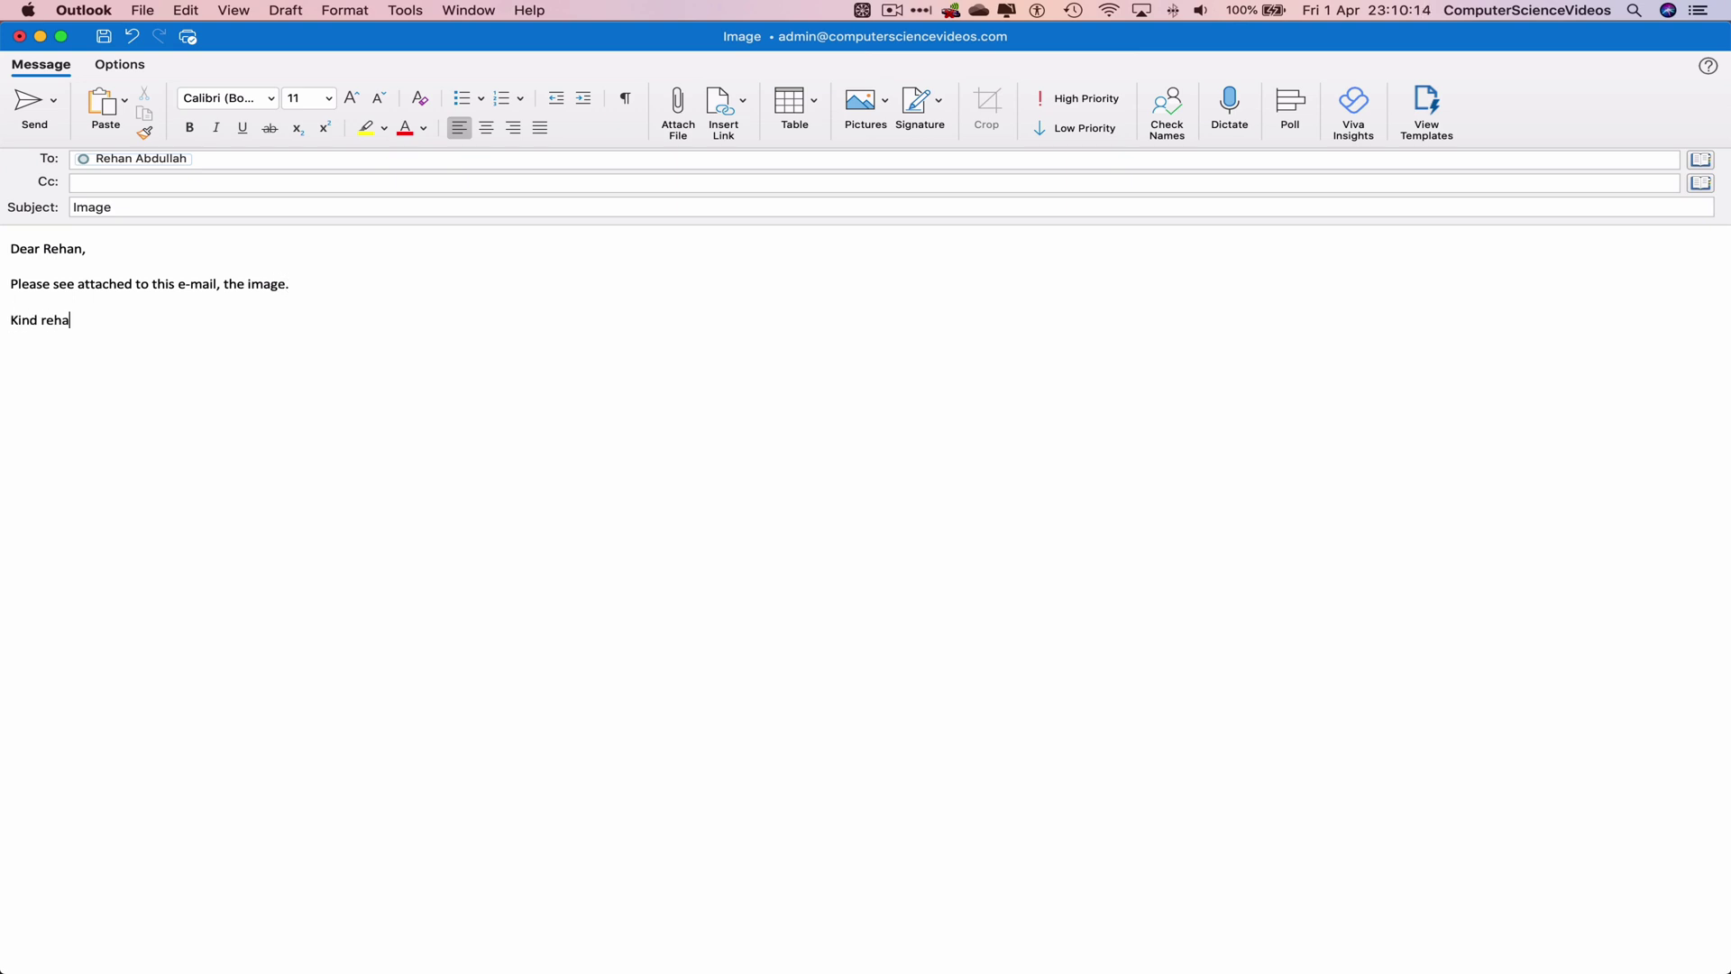
pyautogui.press('BackSpace')
pyautogui.press('BackSpace')
pyautogui.press('BackSpace')
pyautogui.press('BackSpace')
pyautogui.press('BackSpace')
pyautogui.write('gards,')
pyautogui.press('Return')
pyautogui.write('Admin')
# - Preview the chelsea-starting-xi JPG from the Pictures folder and insert it inline into the message body
pyautogui.click(888, 104)
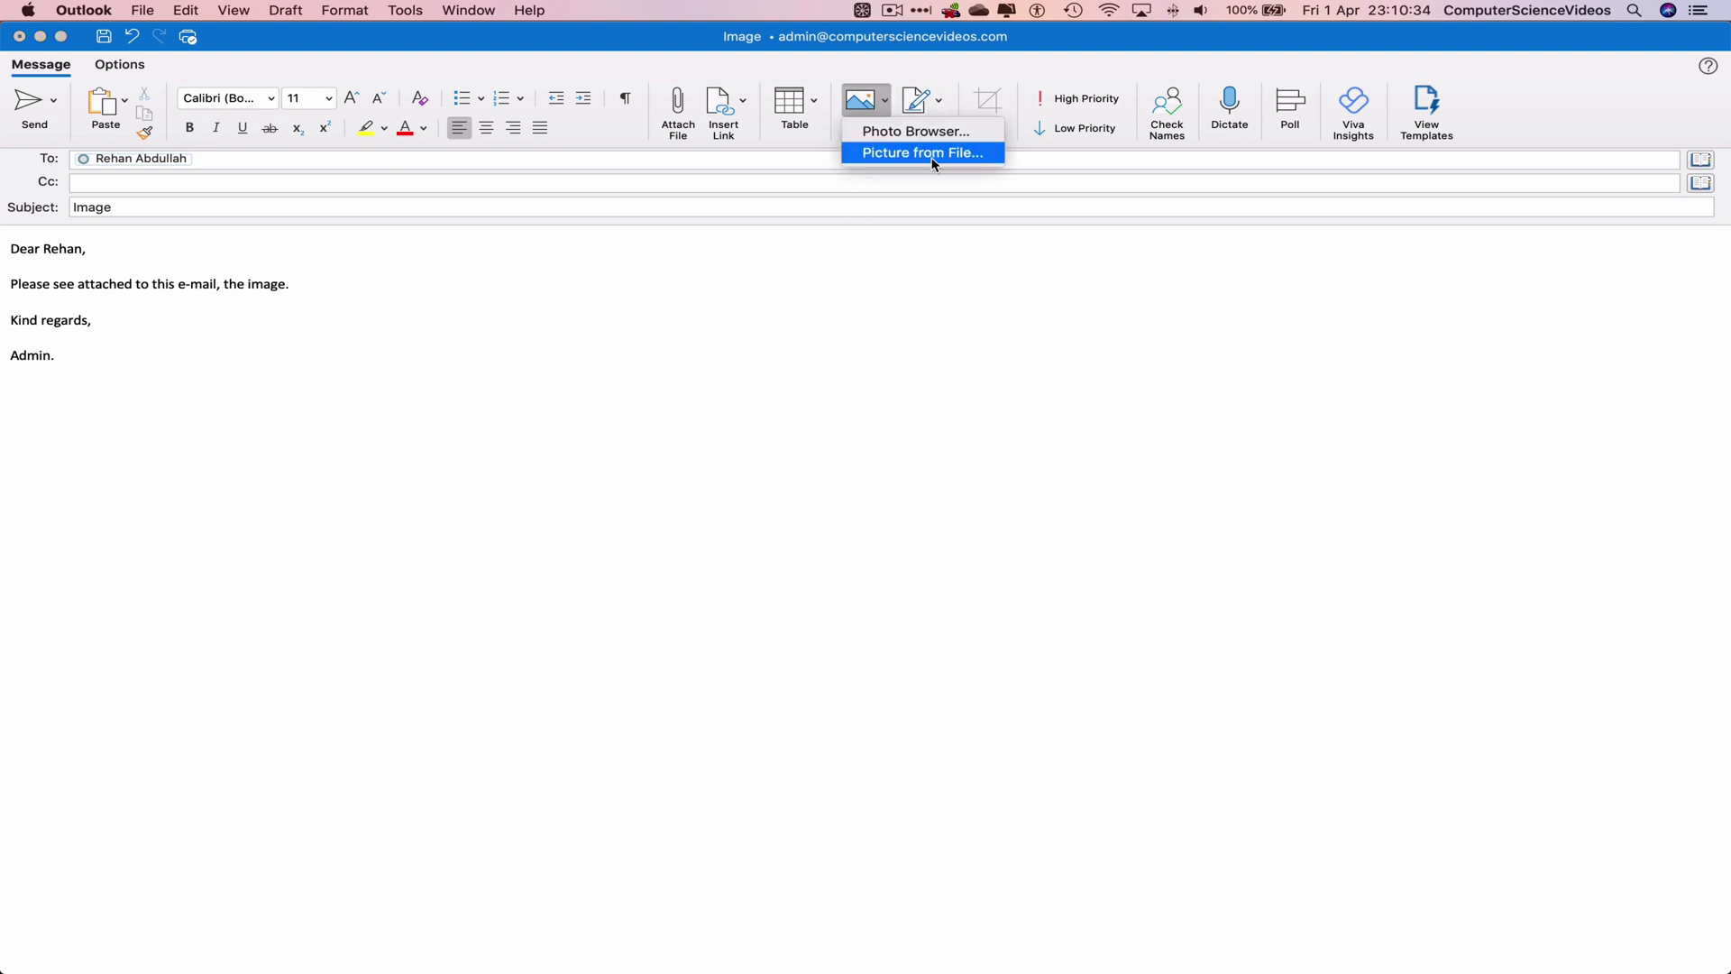
pyautogui.click(928, 159)
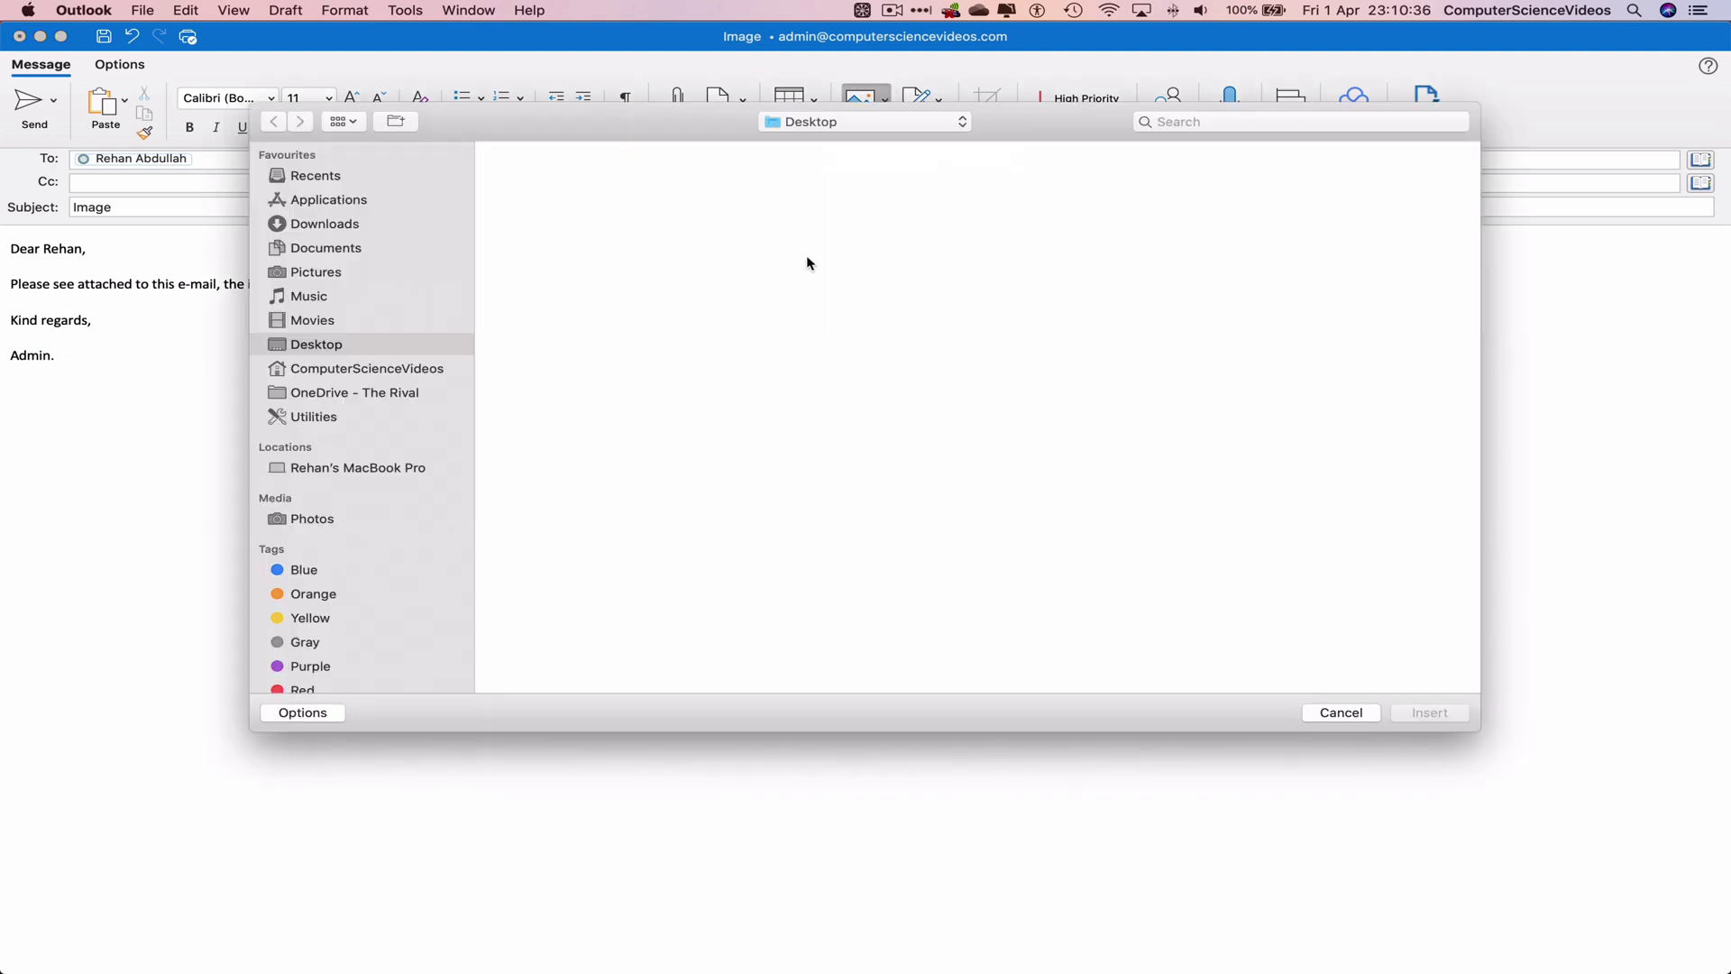
pyautogui.click(326, 272)
pyautogui.click(560, 223)
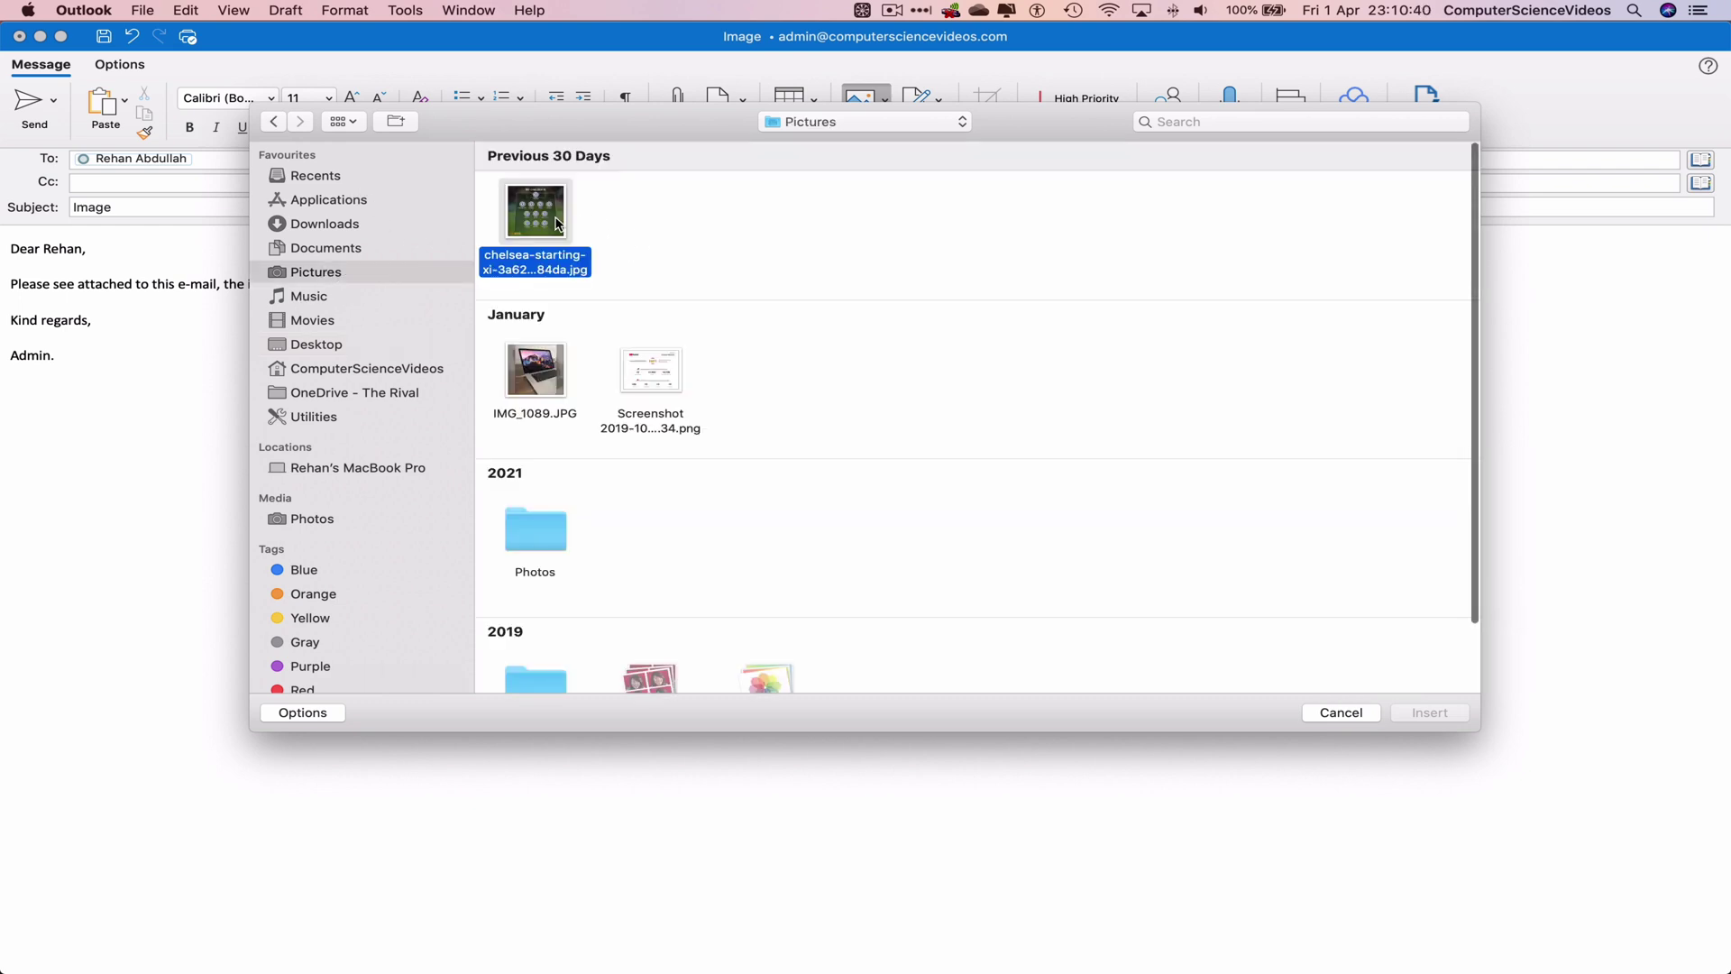
pyautogui.press('space')
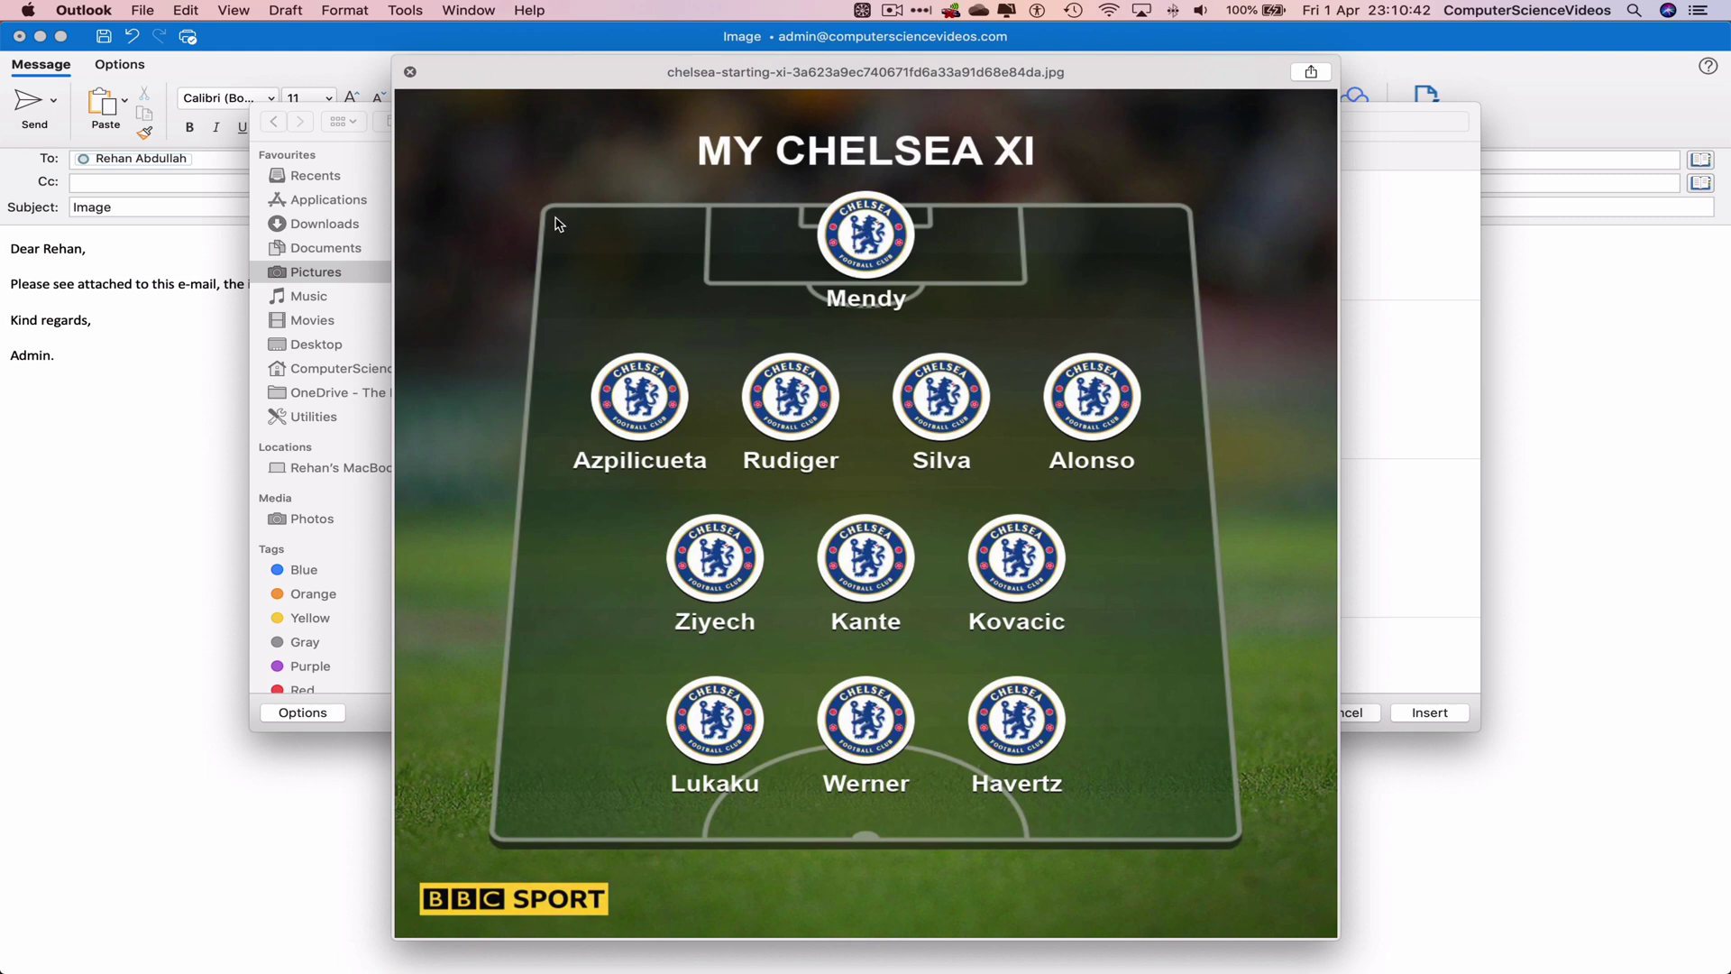
pyautogui.press('space')
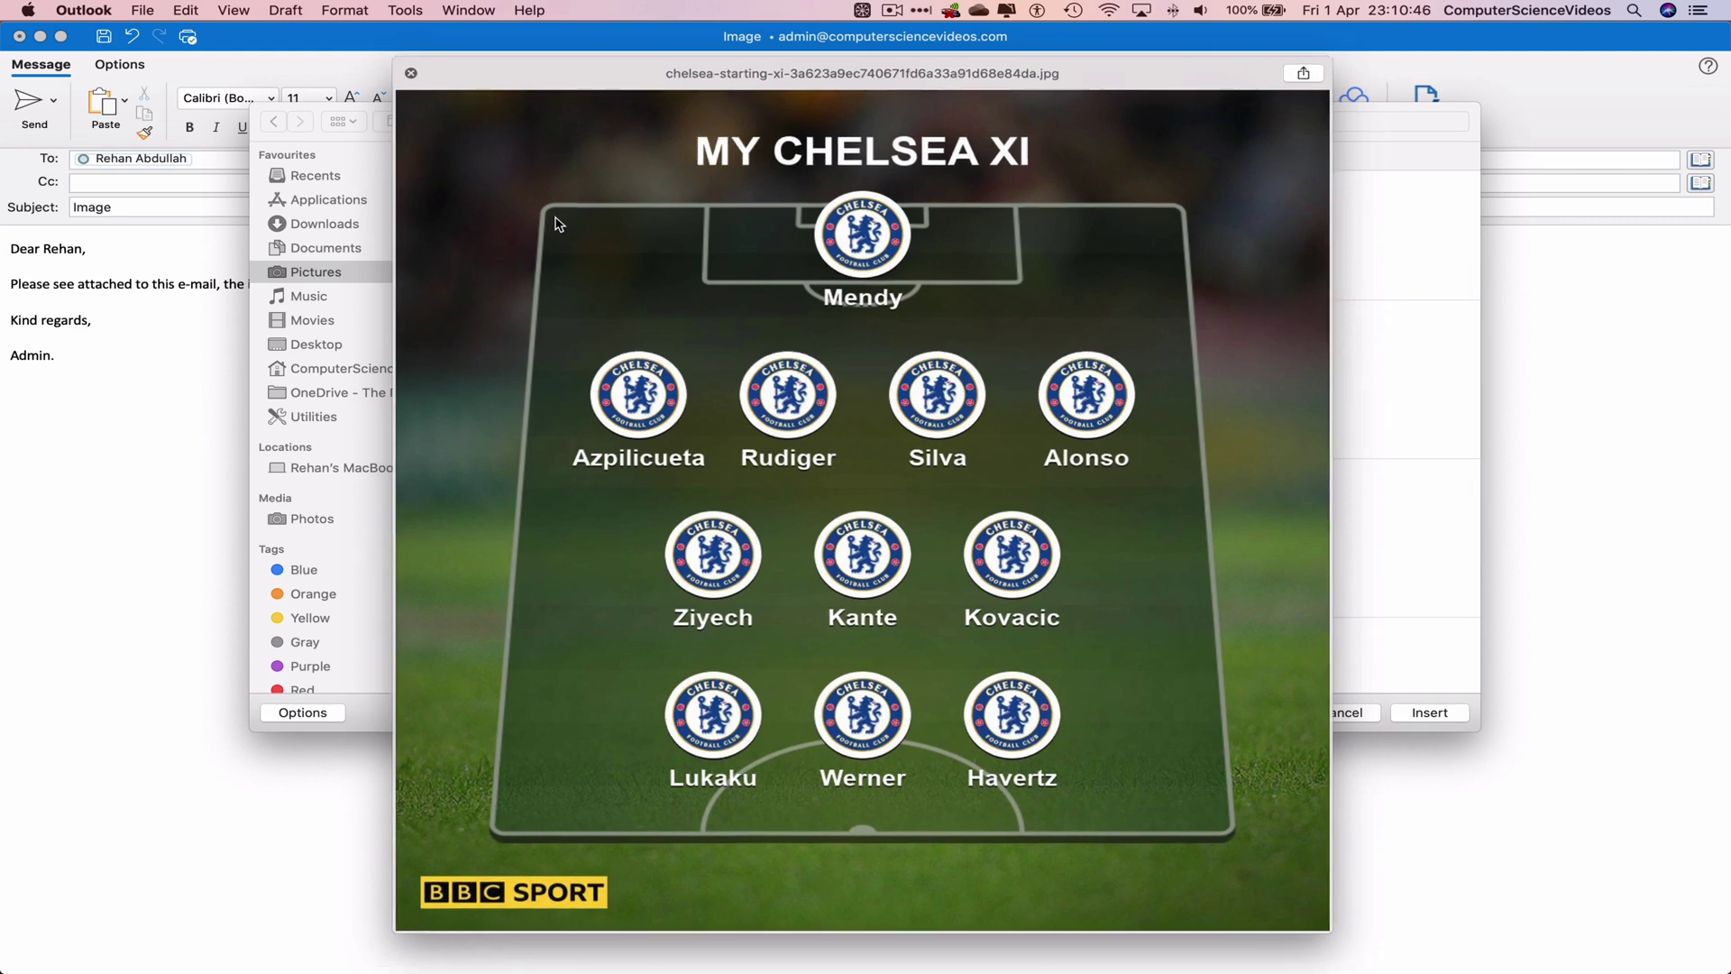
pyautogui.click(1448, 711)
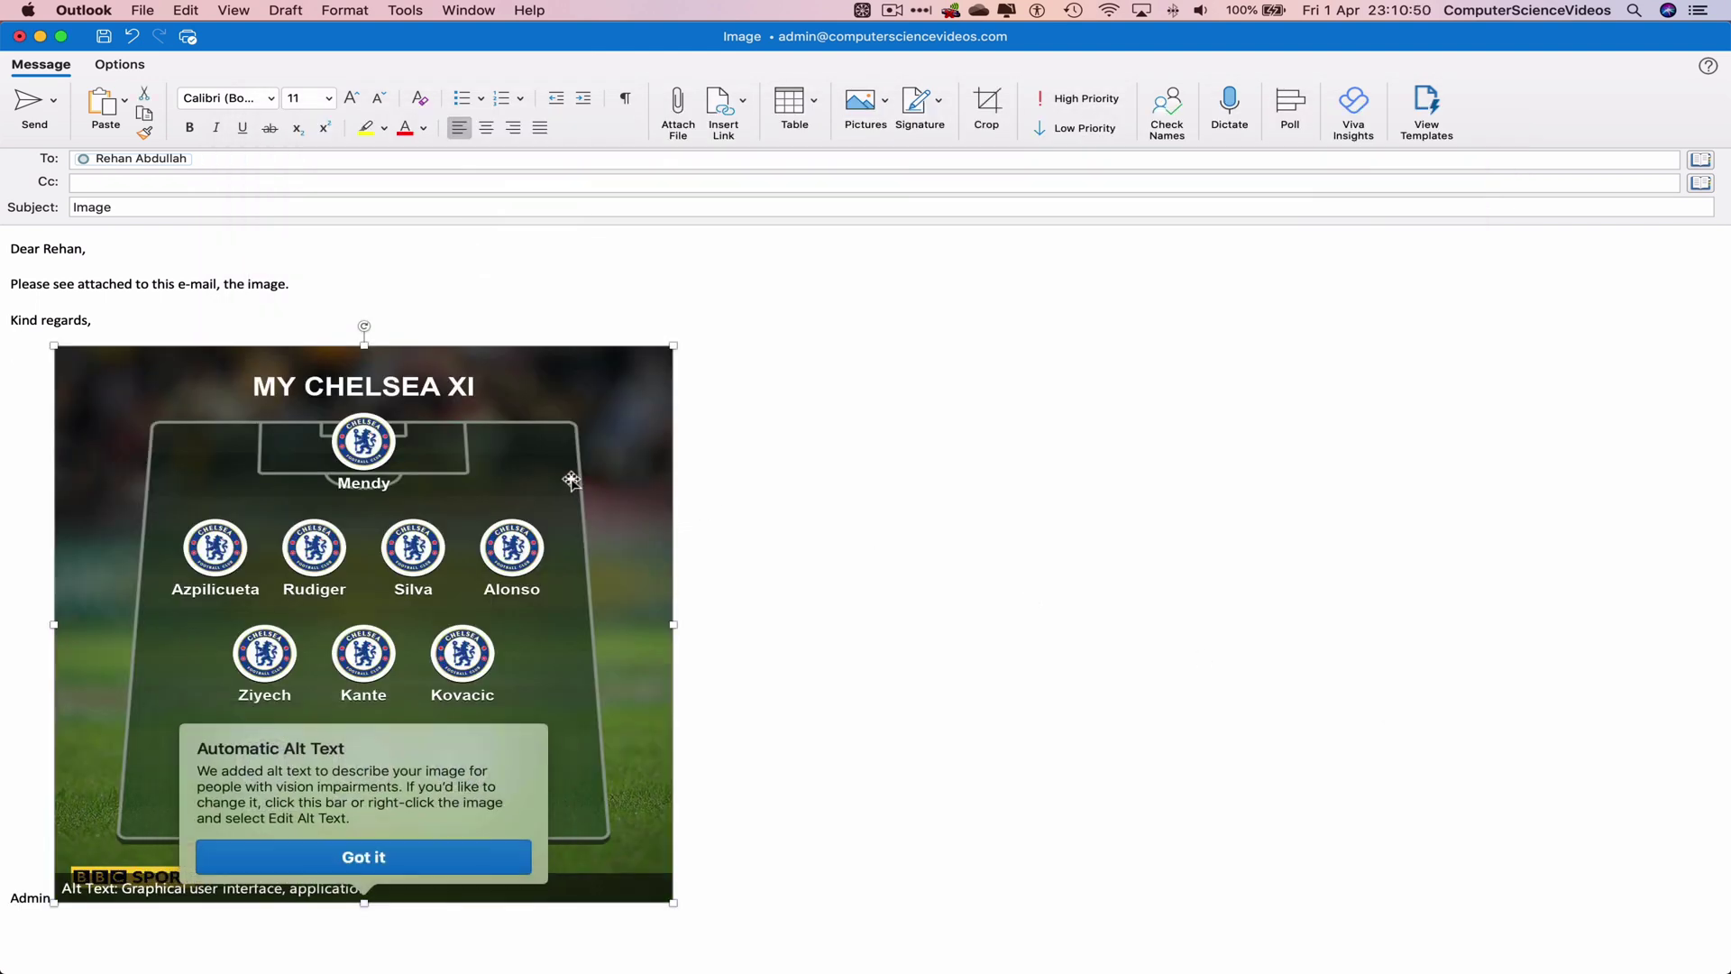
# - Shrink the inline Chelsea picture to about 3.6 cm, then delete it
pyautogui.click(433, 854)
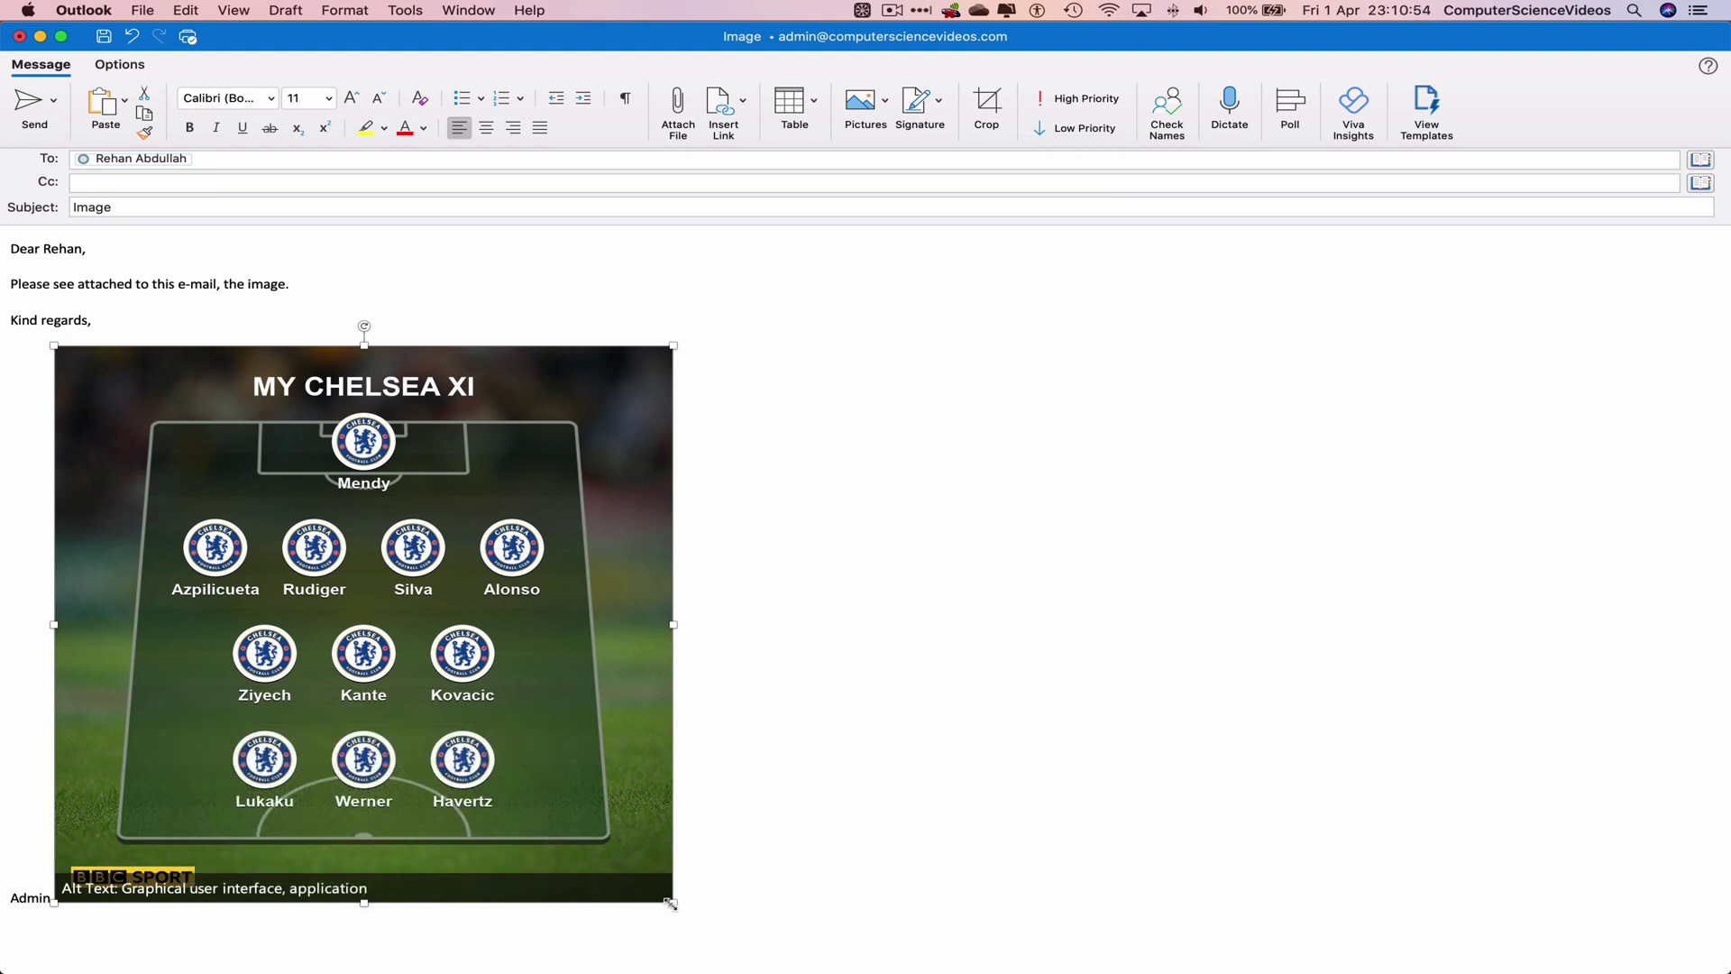
pyautogui.moveTo(674, 903); pyautogui.dragTo(317, 582)
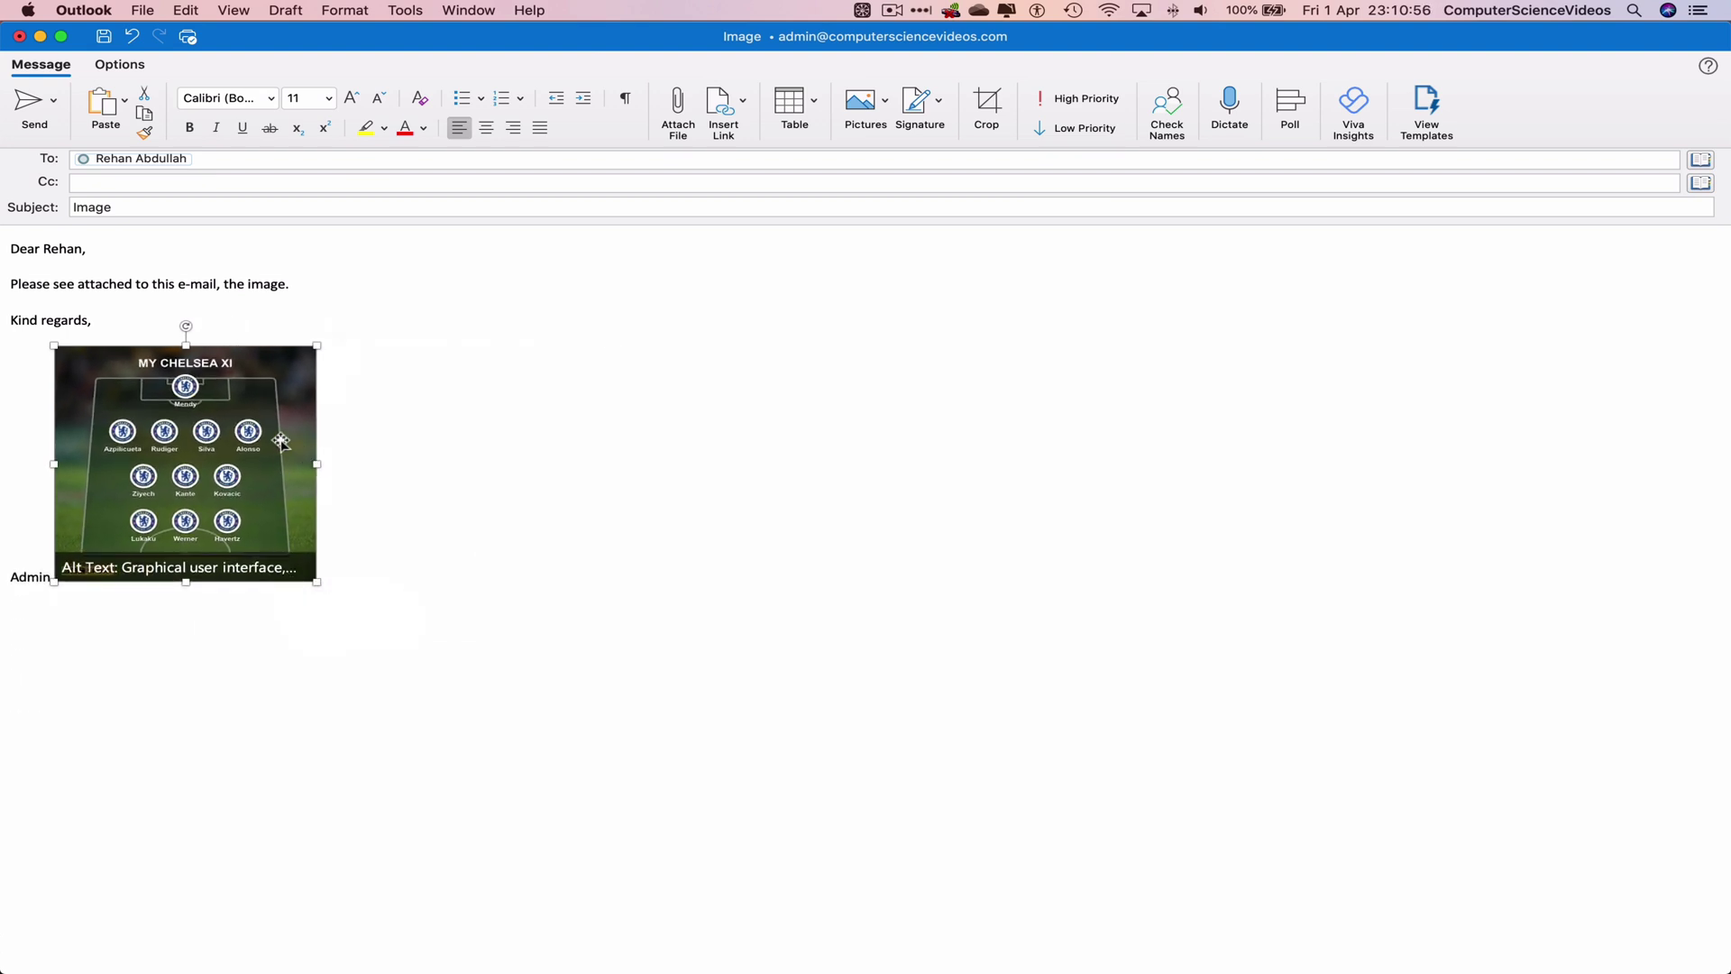
pyautogui.moveTo(209, 425); pyautogui.dragTo(468, 364)
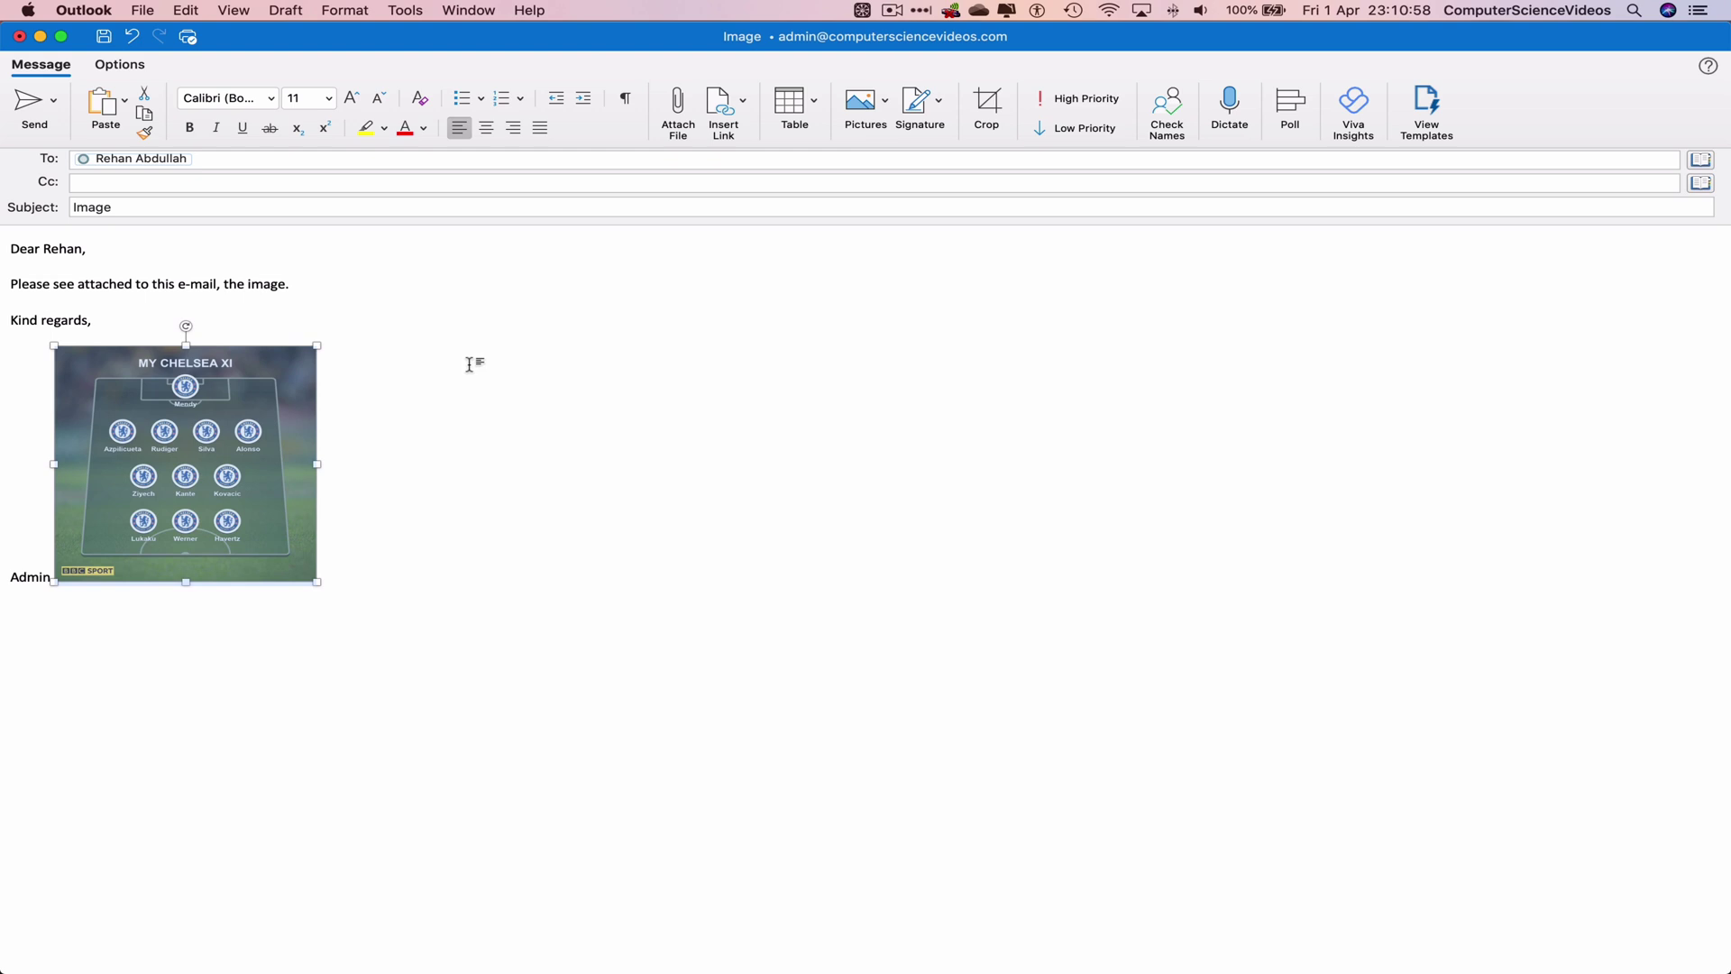
pyautogui.moveTo(163, 449); pyautogui.dragTo(174, 704)
pyautogui.moveTo(317, 581); pyautogui.dragTo(193, 470)
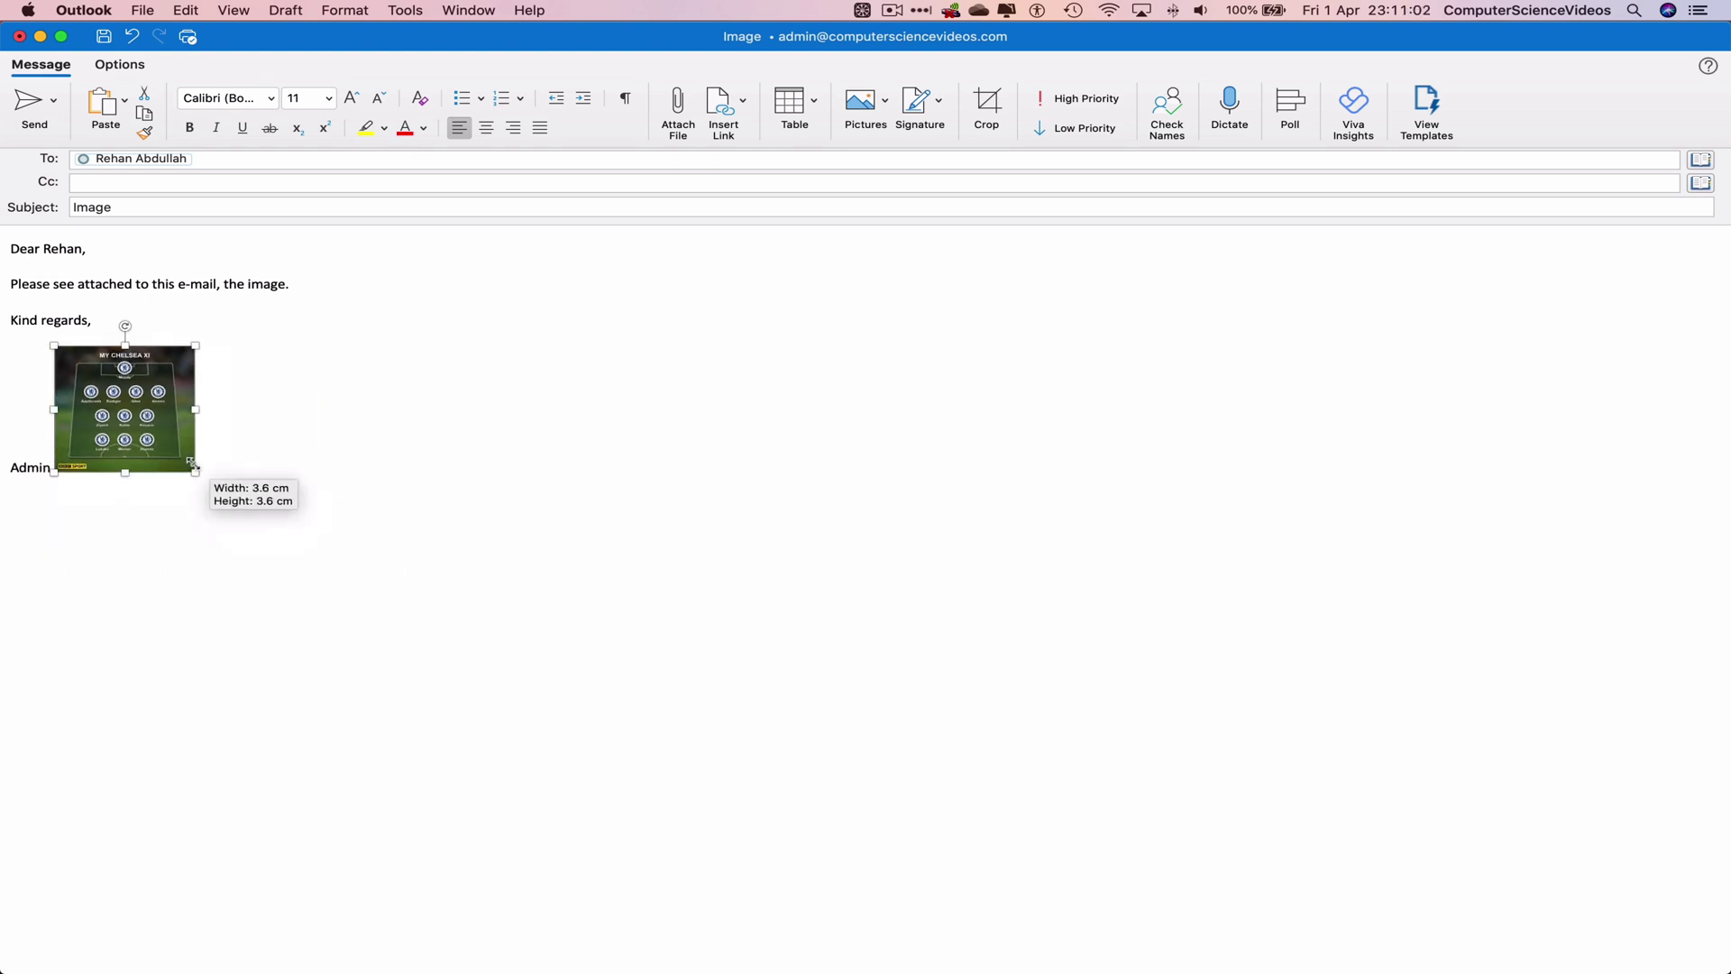
pyautogui.press('BackSpace')
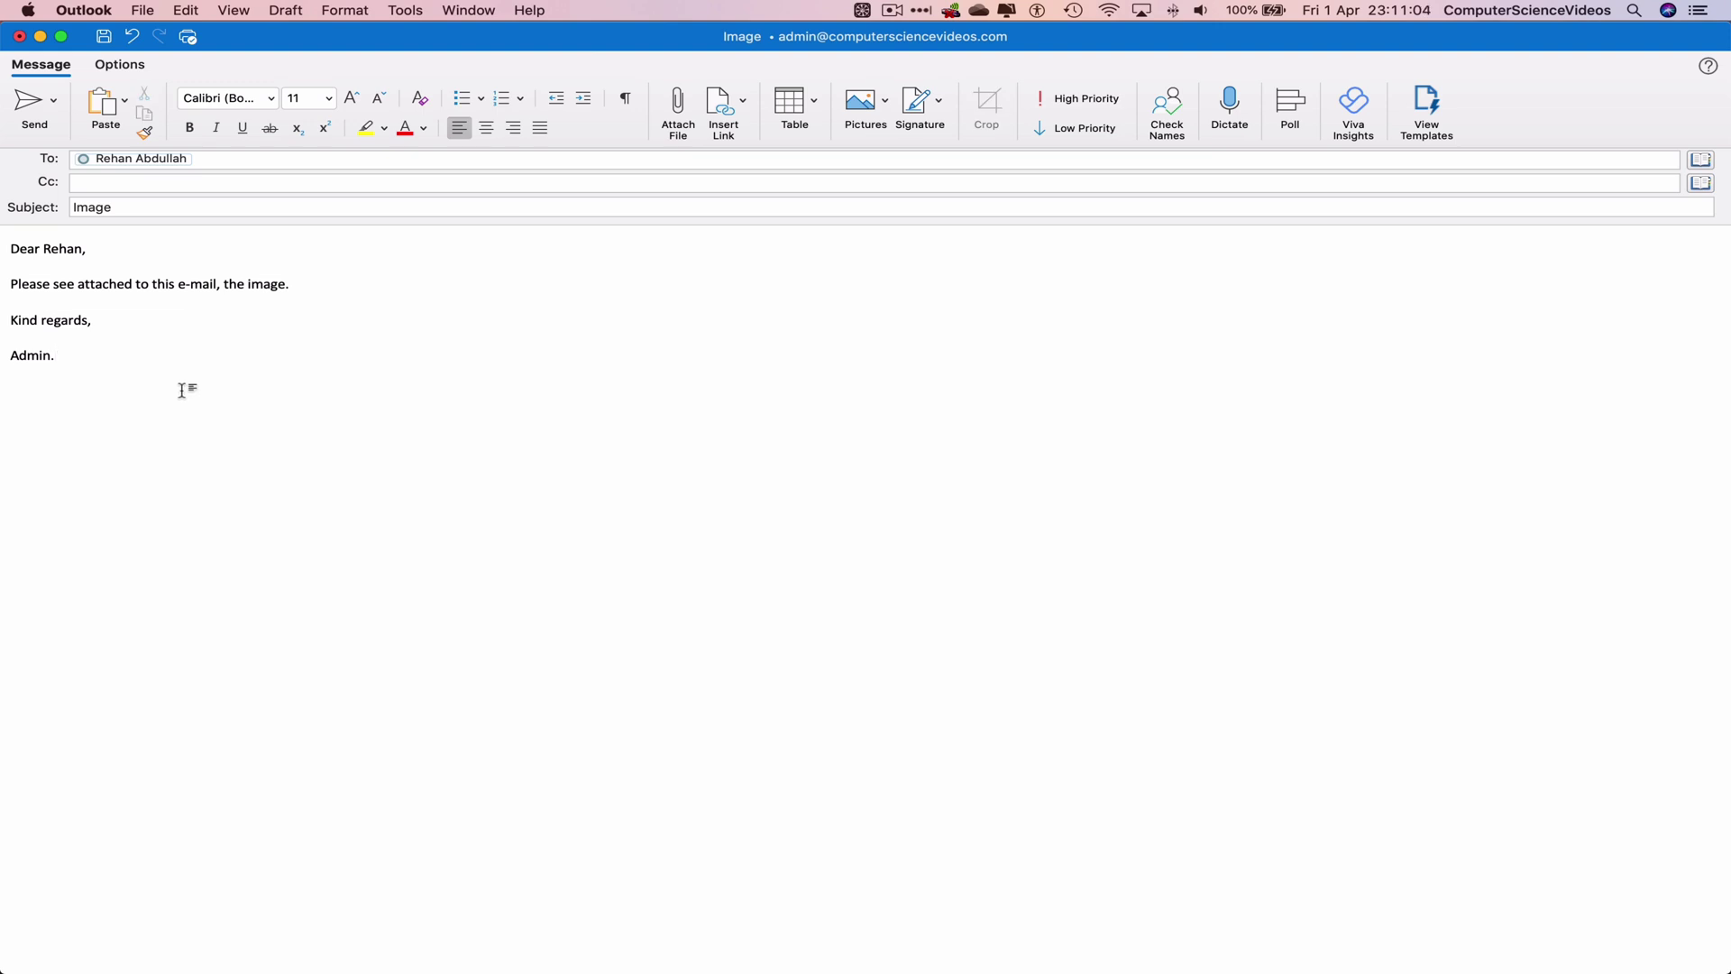
# - Reinsert the Chelsea XI picture below 'Admin.', shrink it, then delete it again
pyautogui.press('Return')
pyautogui.press('Return')
pyautogui.click(881, 121)
pyautogui.click(904, 154)
pyautogui.doubleClick(581, 216)
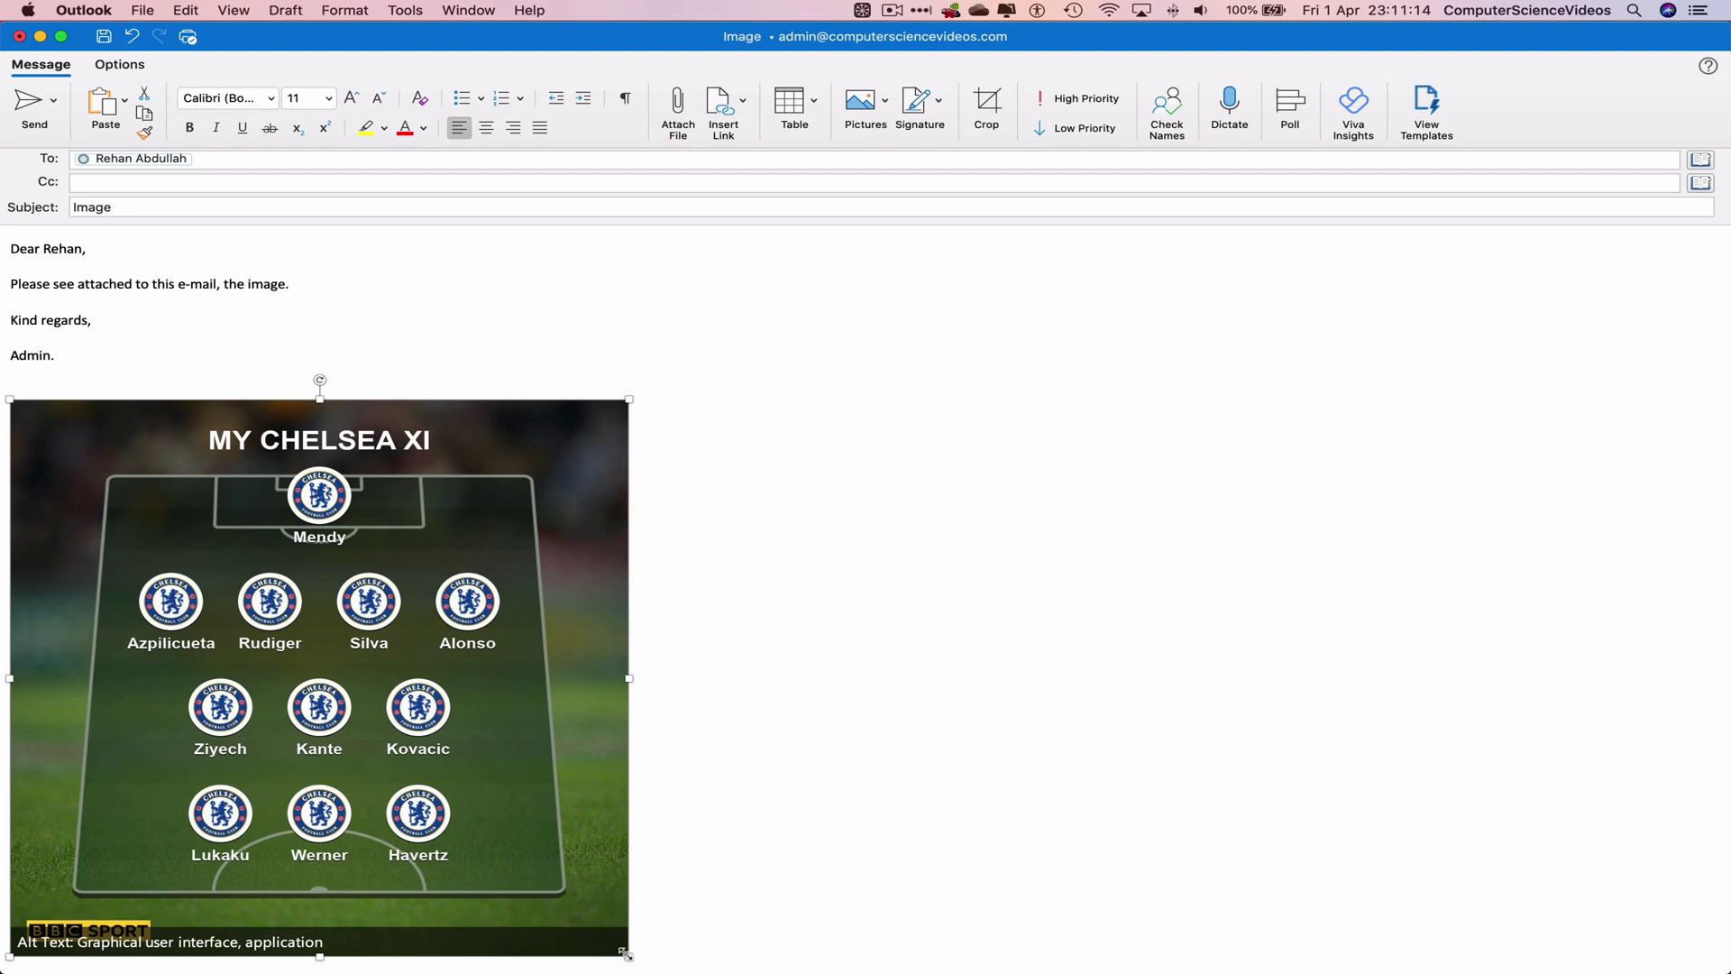
pyautogui.moveTo(626, 954); pyautogui.dragTo(468, 809)
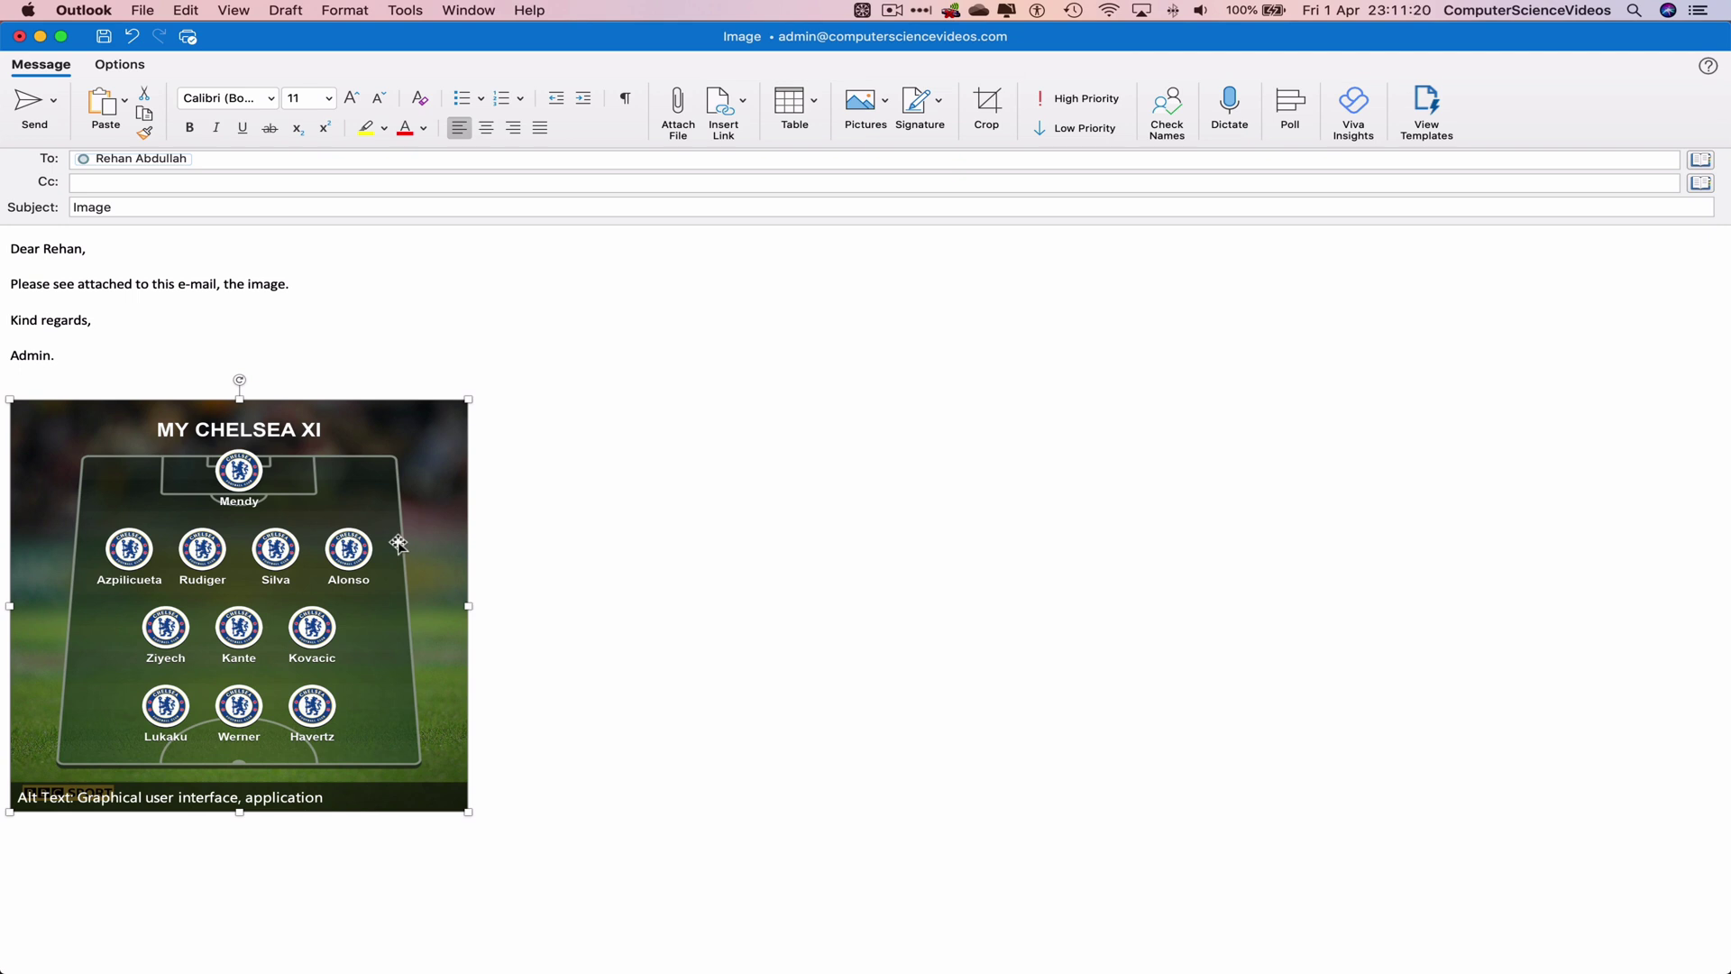
pyautogui.press('BackSpace')
# - Attach the chelsea-starting-xi image file from Pictures and send the Image email without scheduling
pyautogui.click(678, 107)
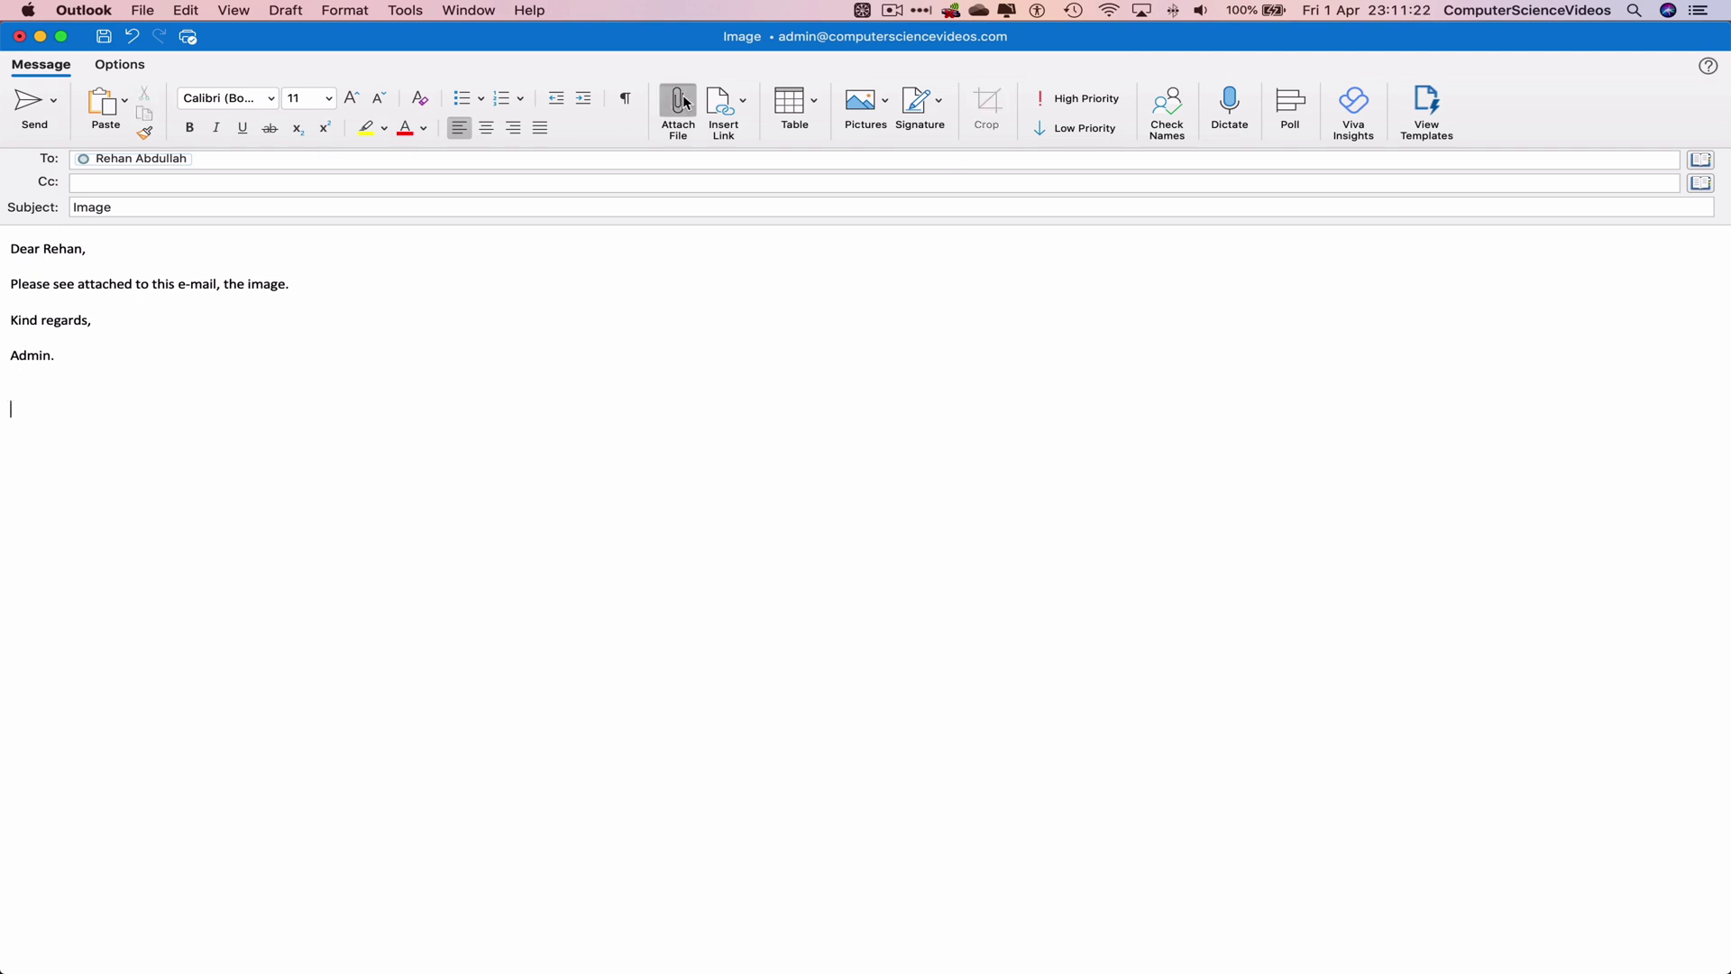
pyautogui.doubleClick(539, 160)
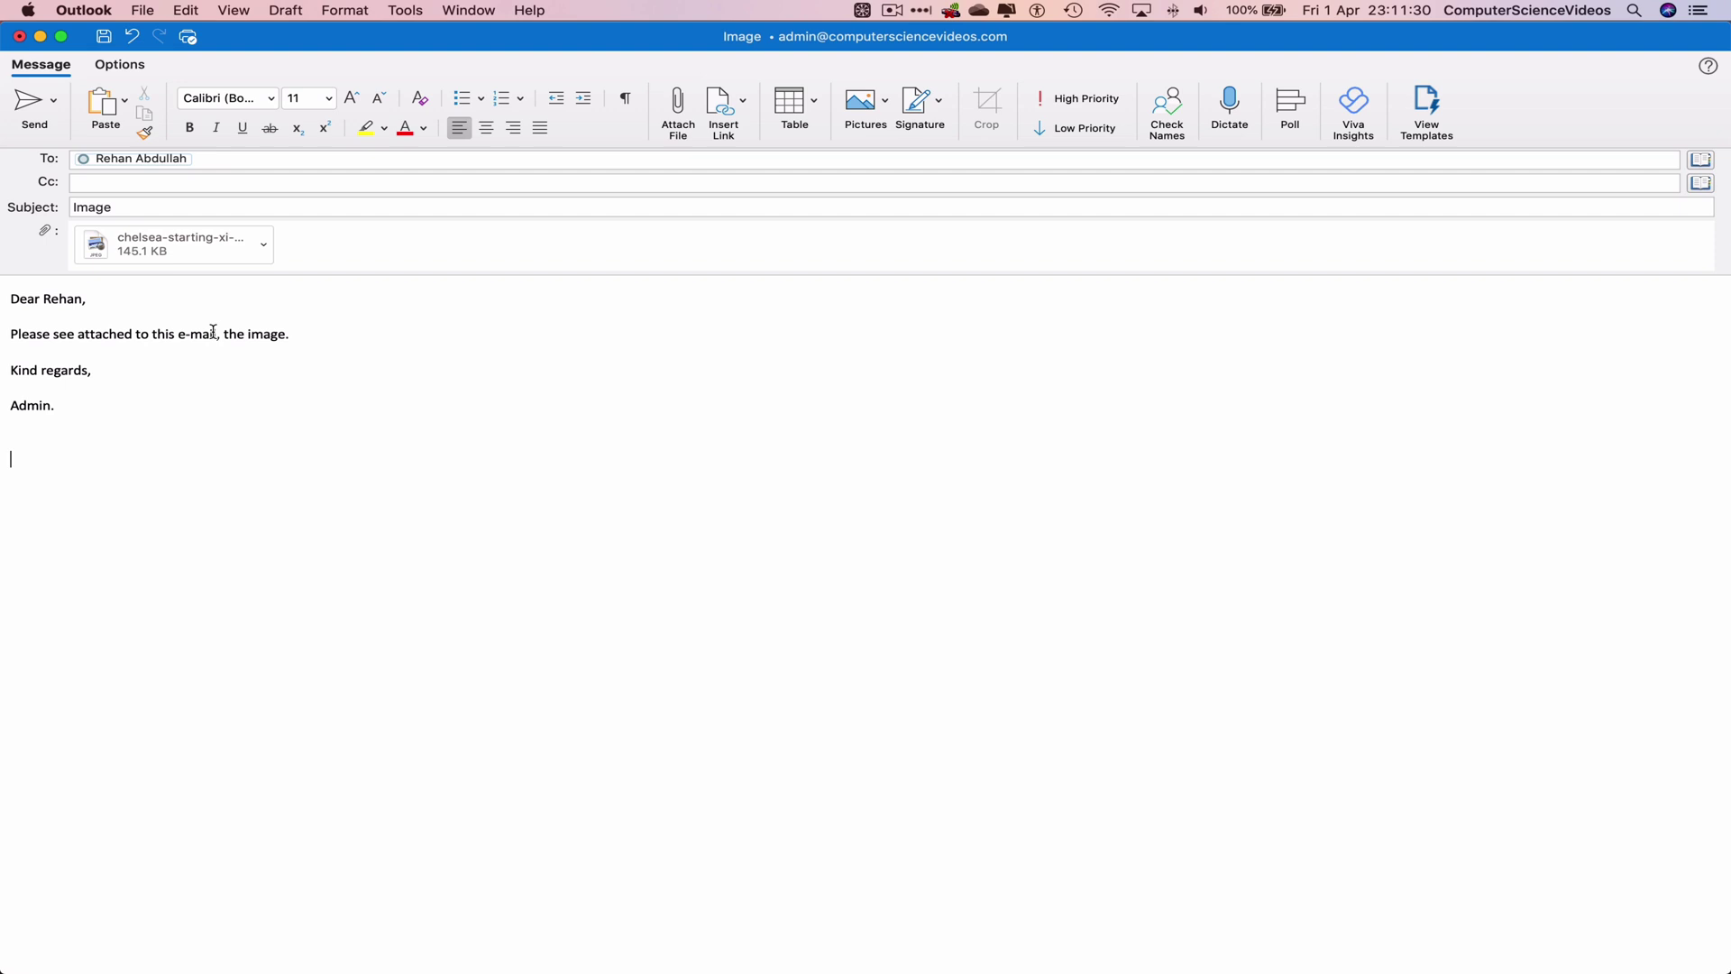
pyautogui.click(54, 105)
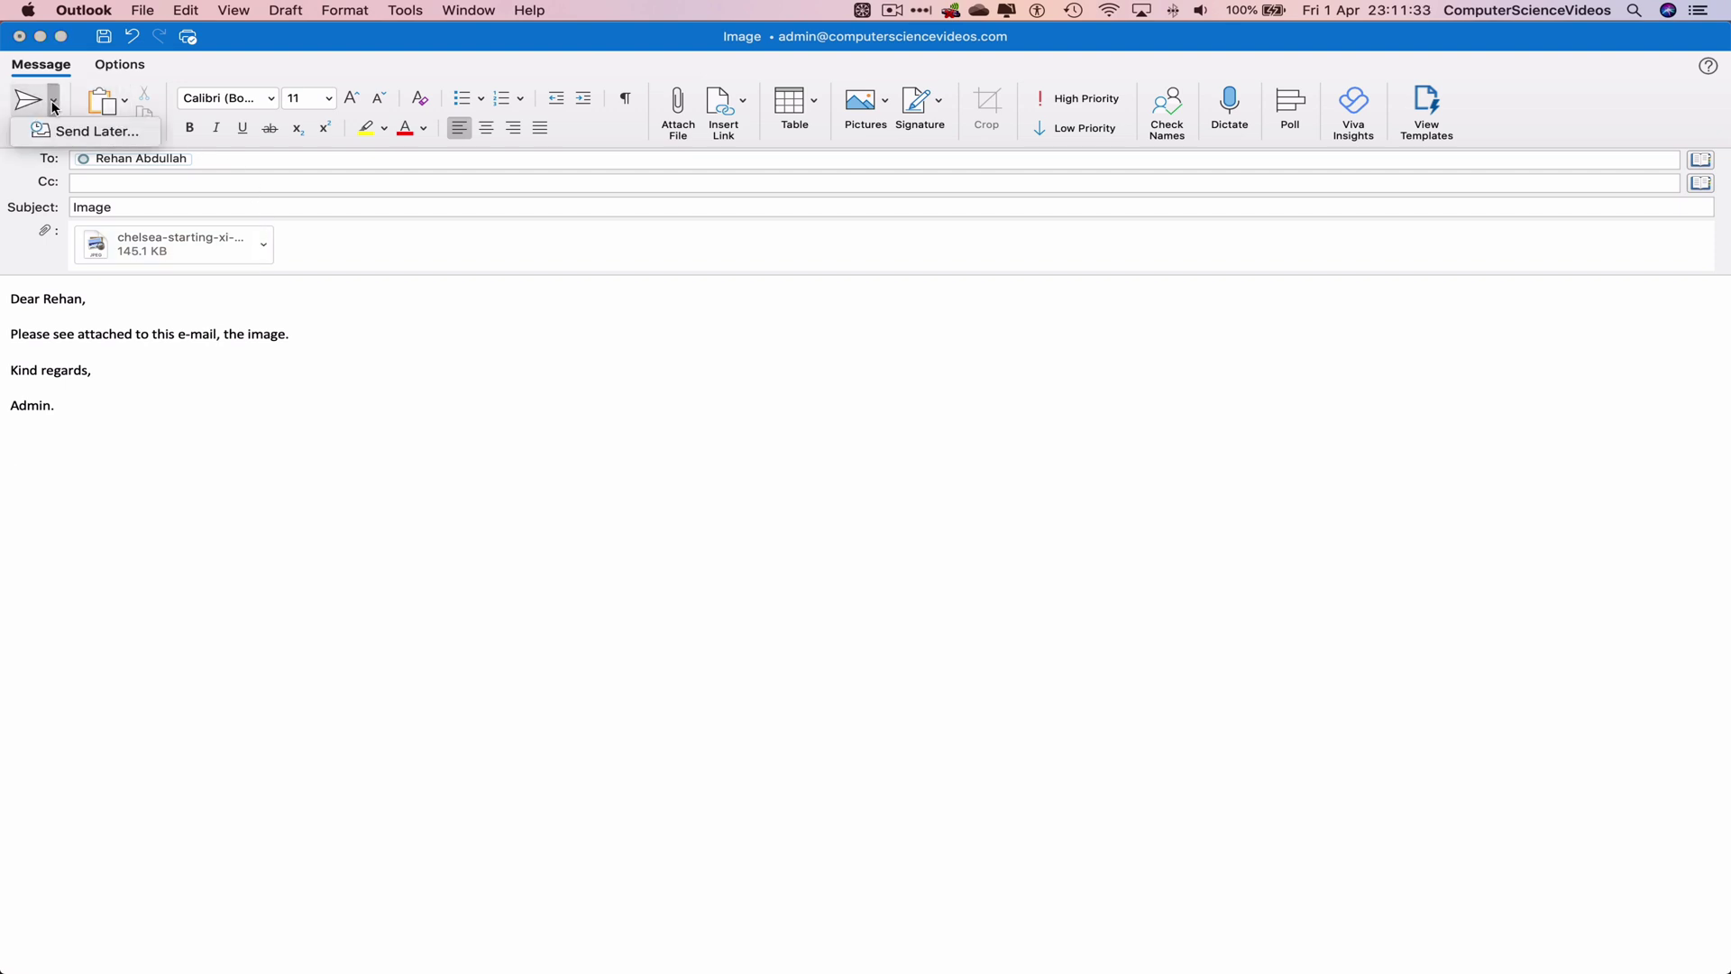
pyautogui.click(379, 449)
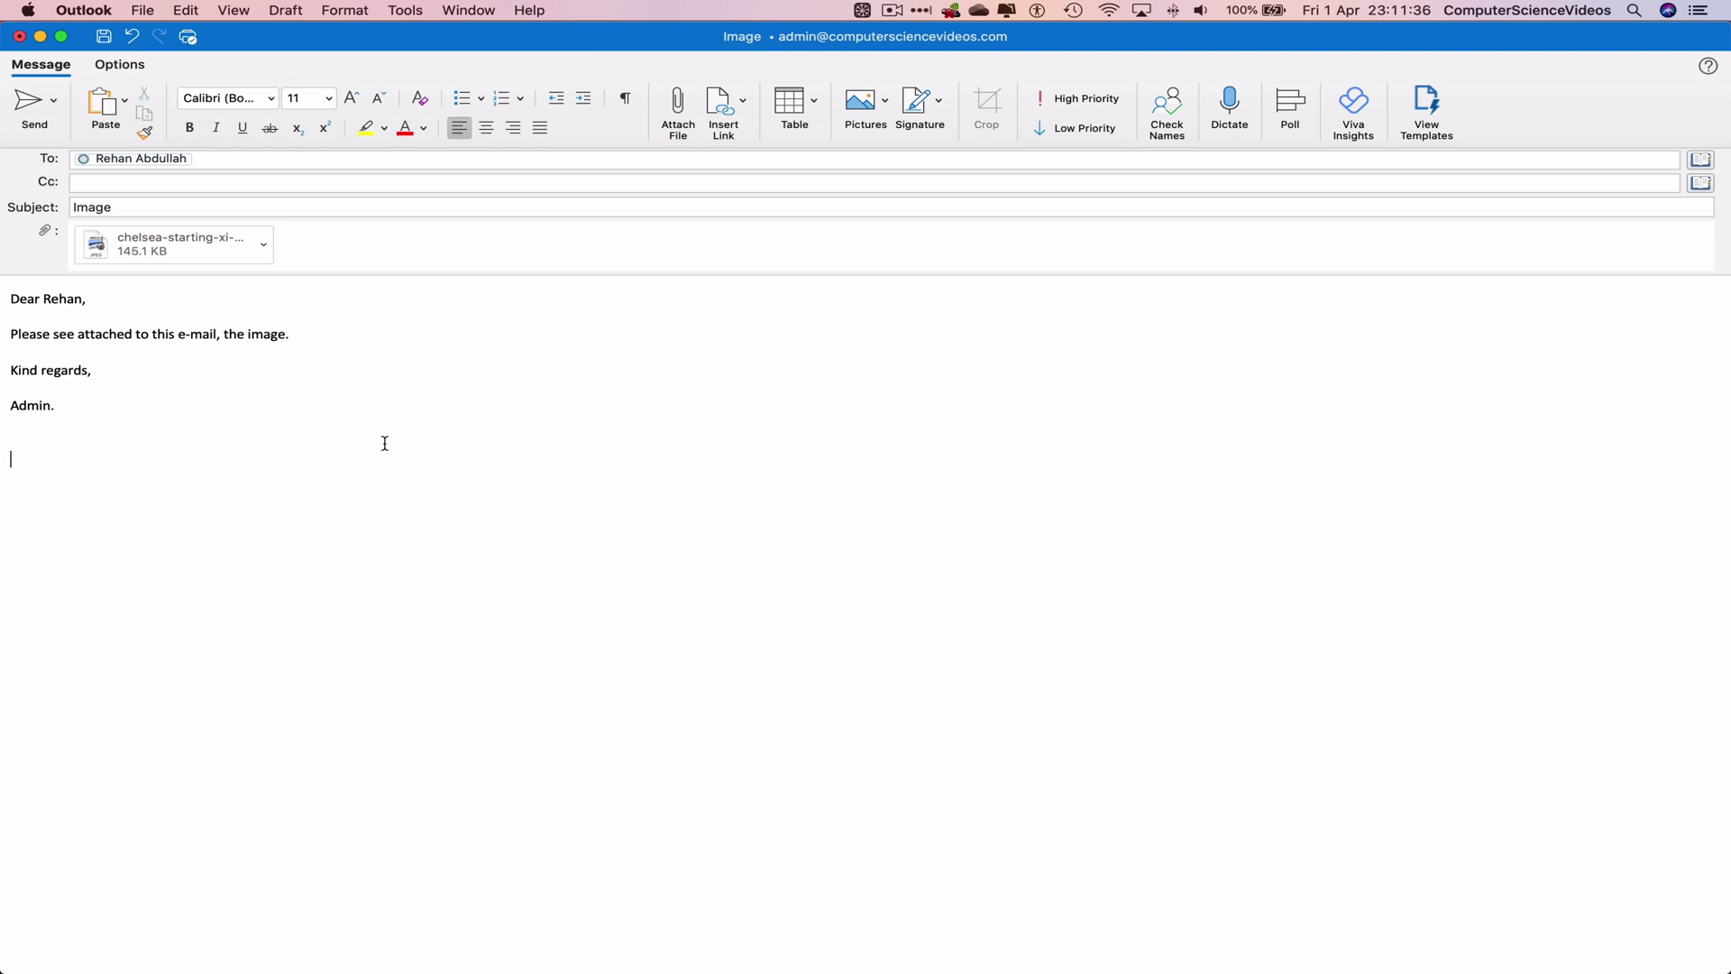
pyautogui.click(27, 103)
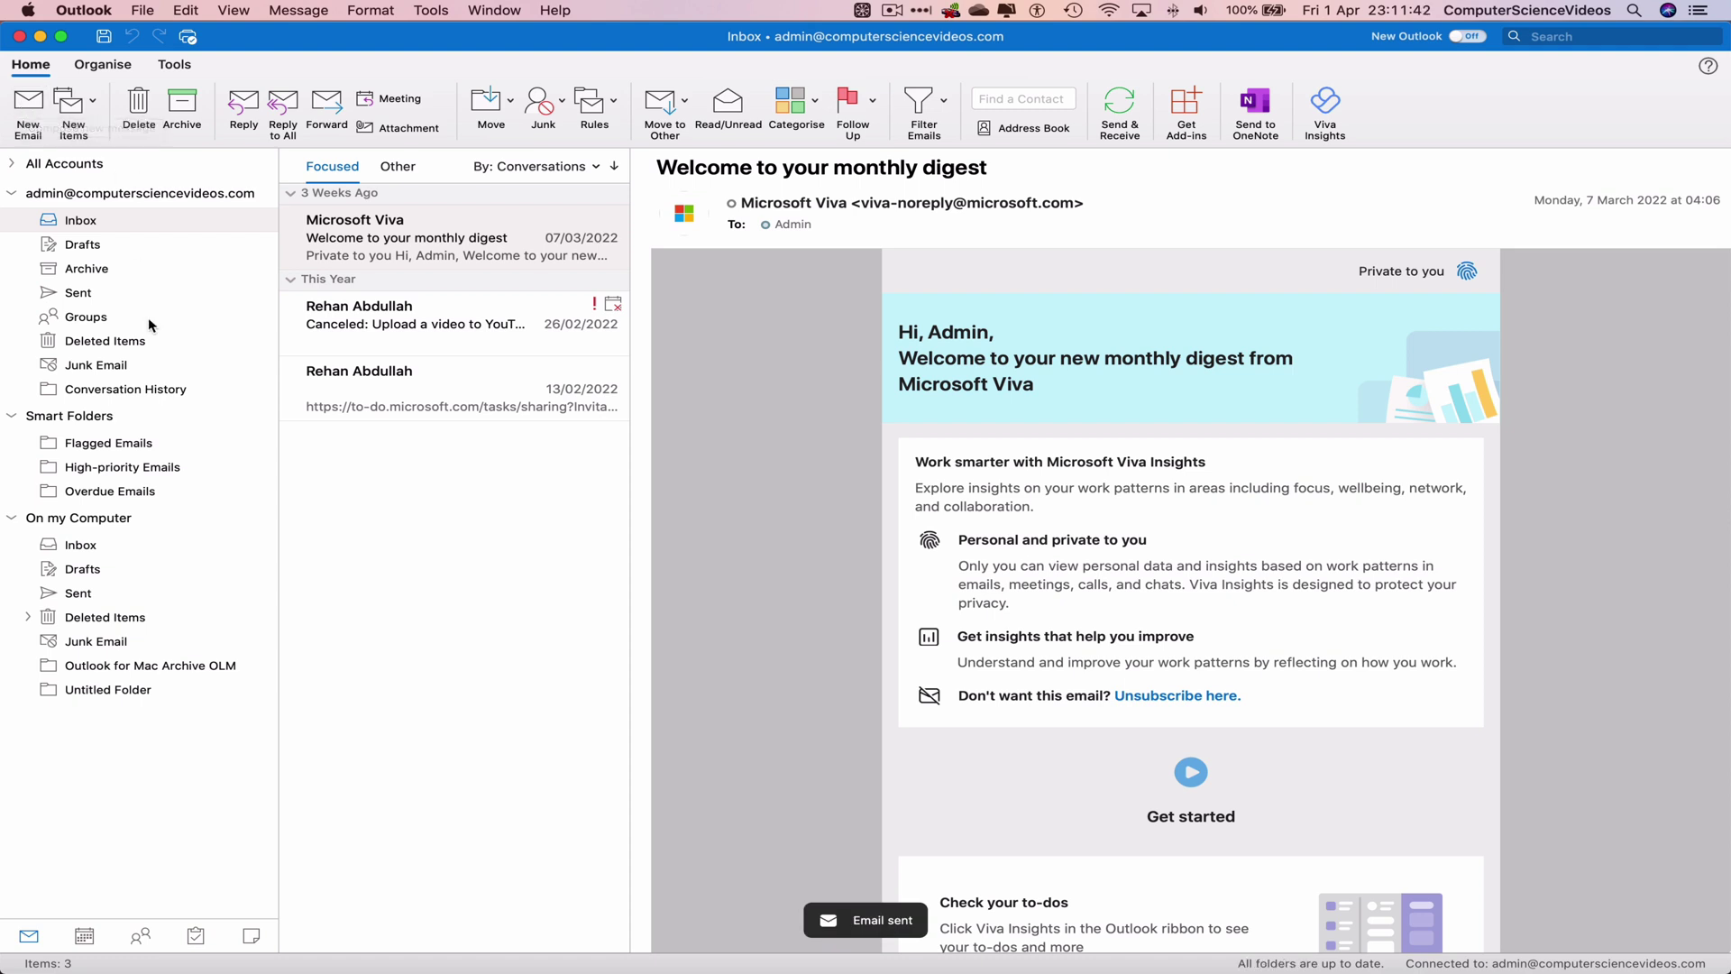
# - Open the Image message in the Sent folder and view the recipient's contact card
pyautogui.click(90, 294)
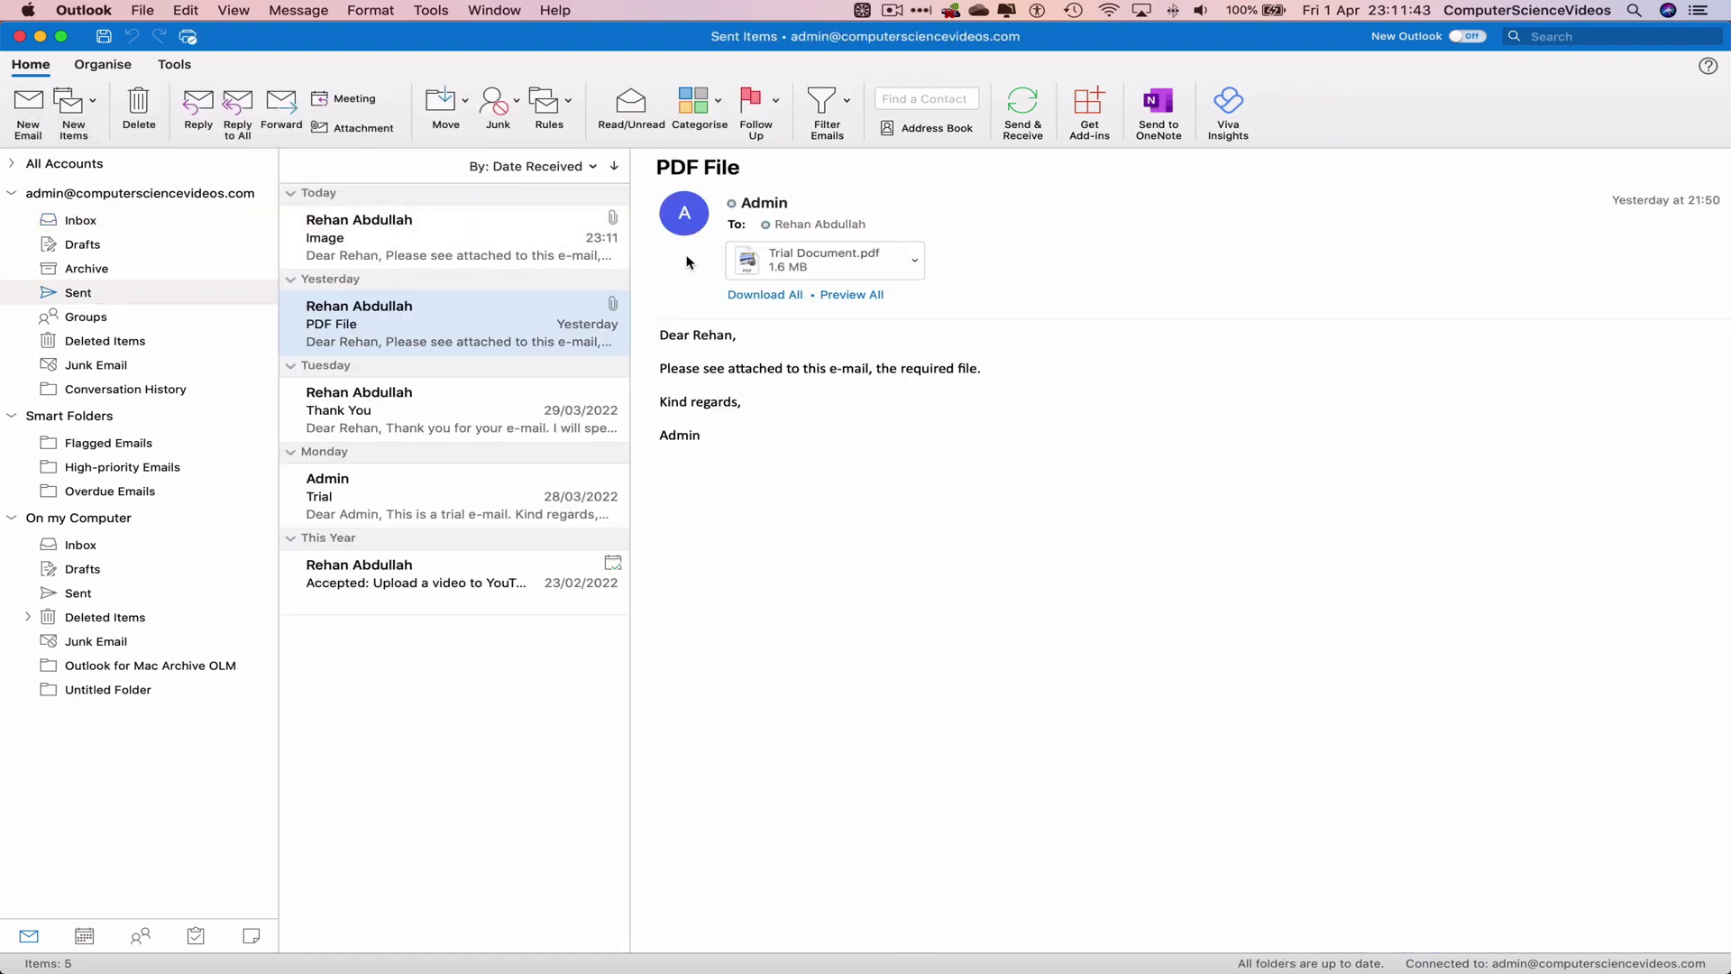
pyautogui.click(476, 216)
pyautogui.click(828, 225)
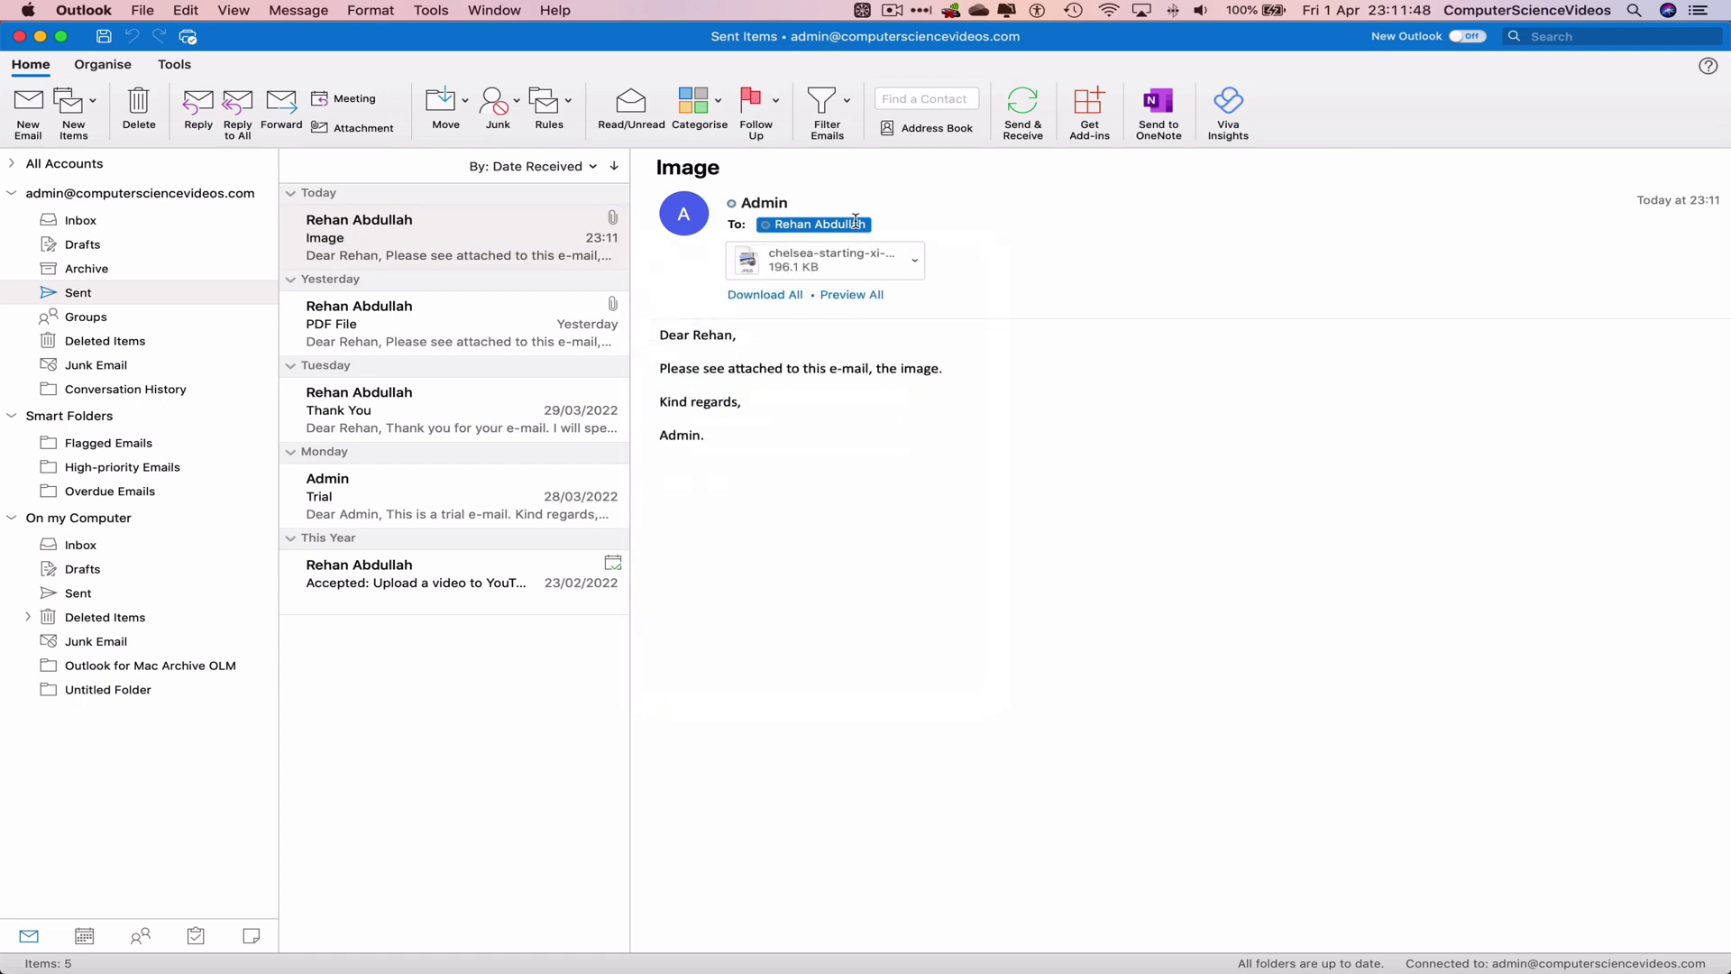
pyautogui.click(859, 226)
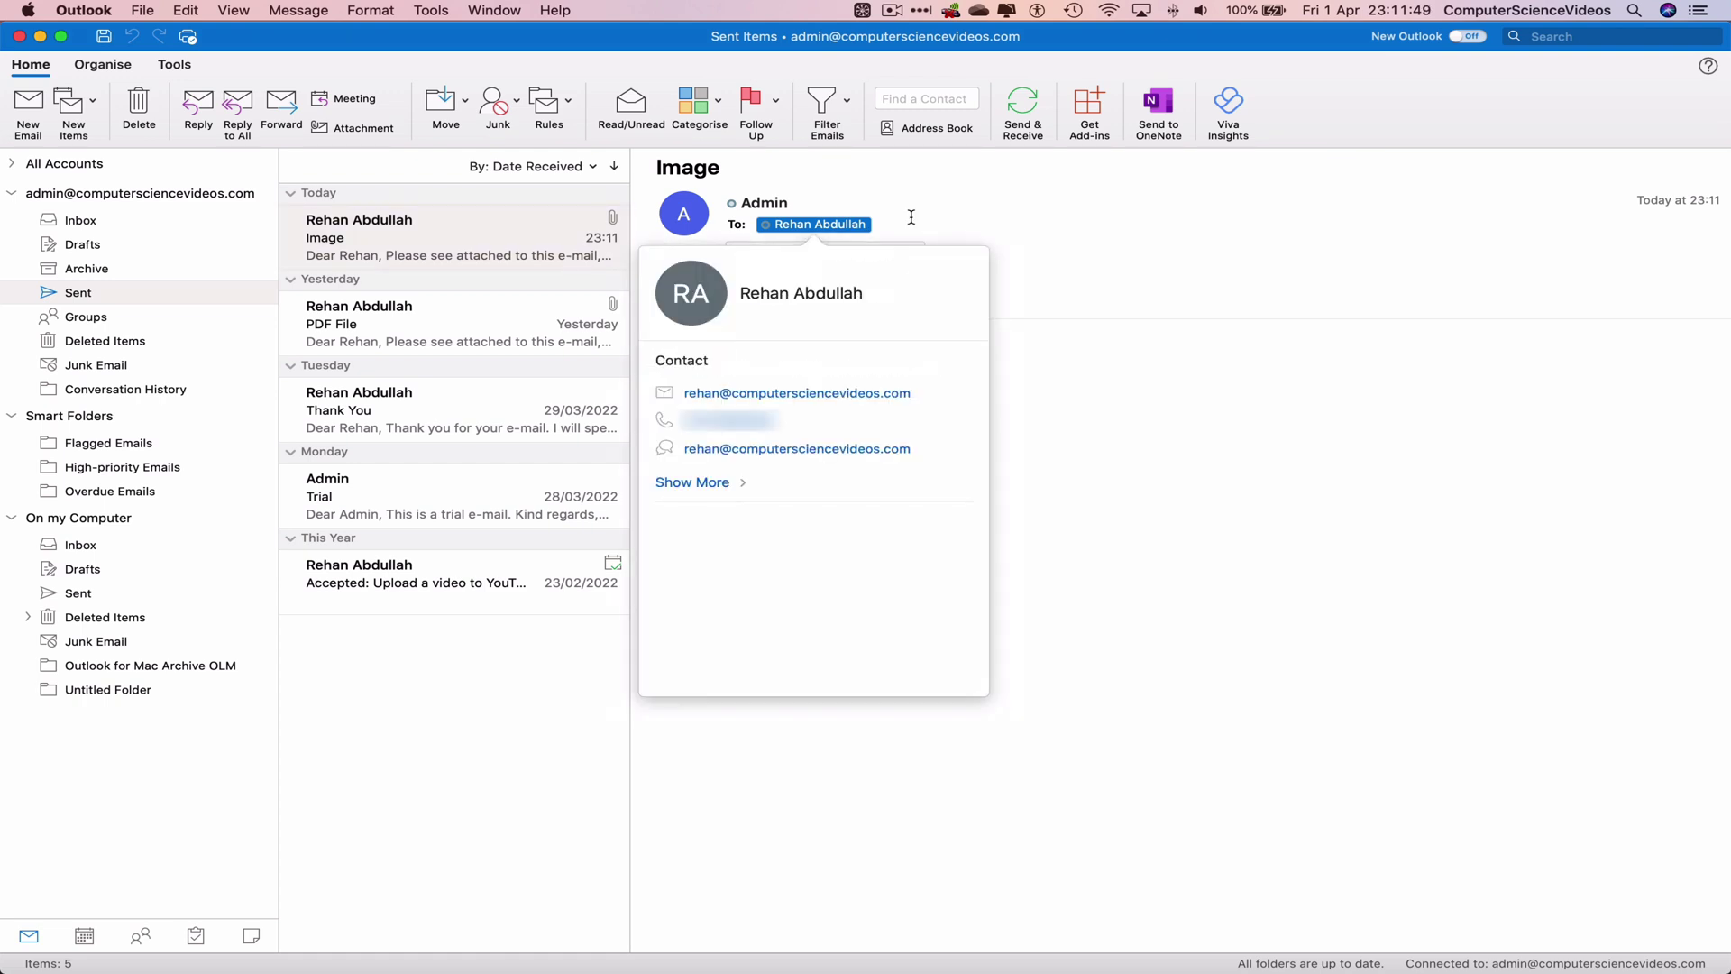
pyautogui.click(1023, 226)
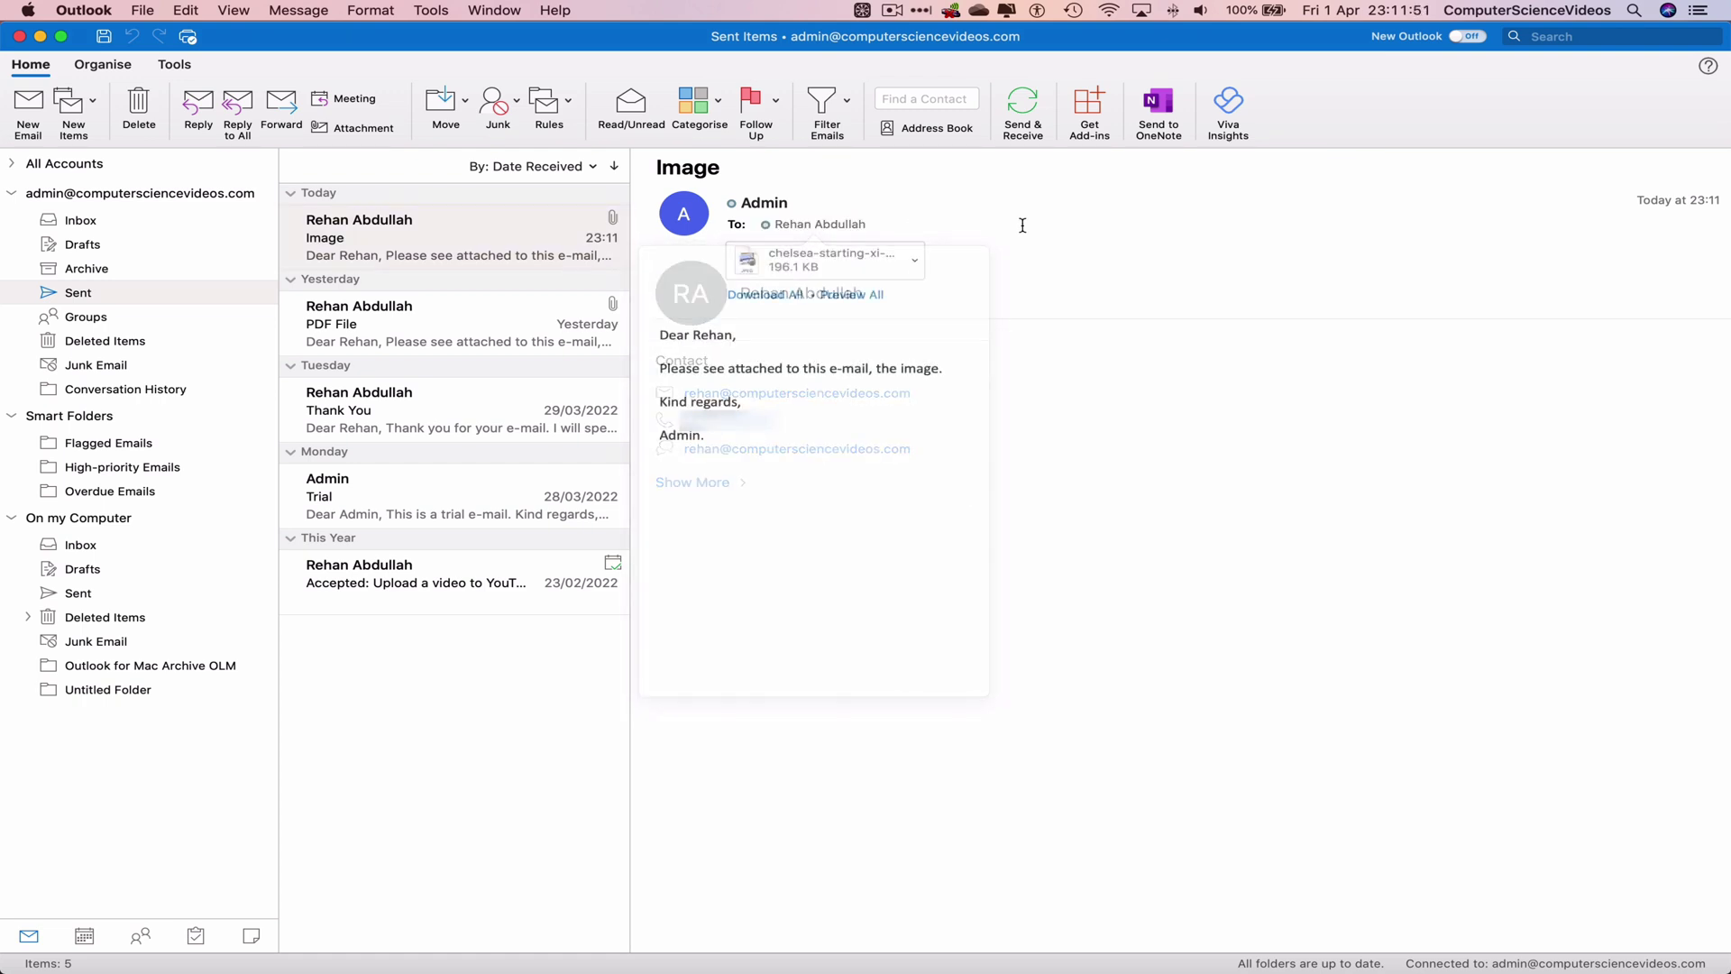
pyautogui.click(69, 7)
pyautogui.click(469, 754)
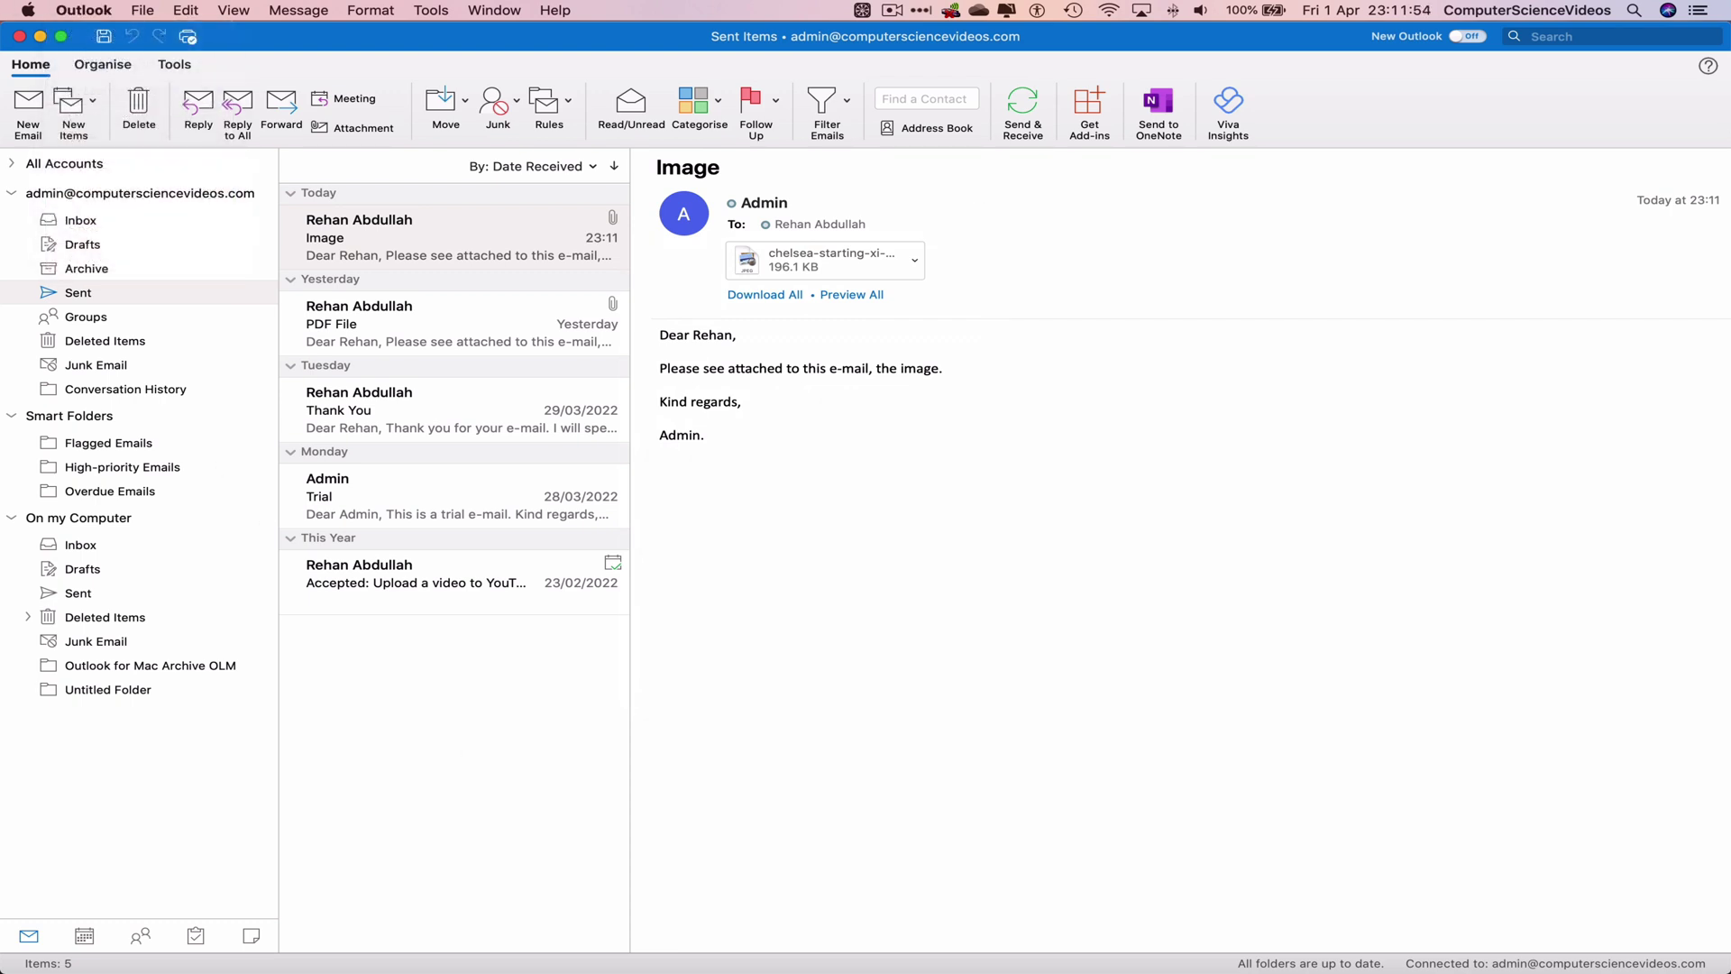
# - Hide desktop Outlook, open the received Image email on the web, preview its Chelsea XI attachment, and quit Safari
pyautogui.click(43, 36)
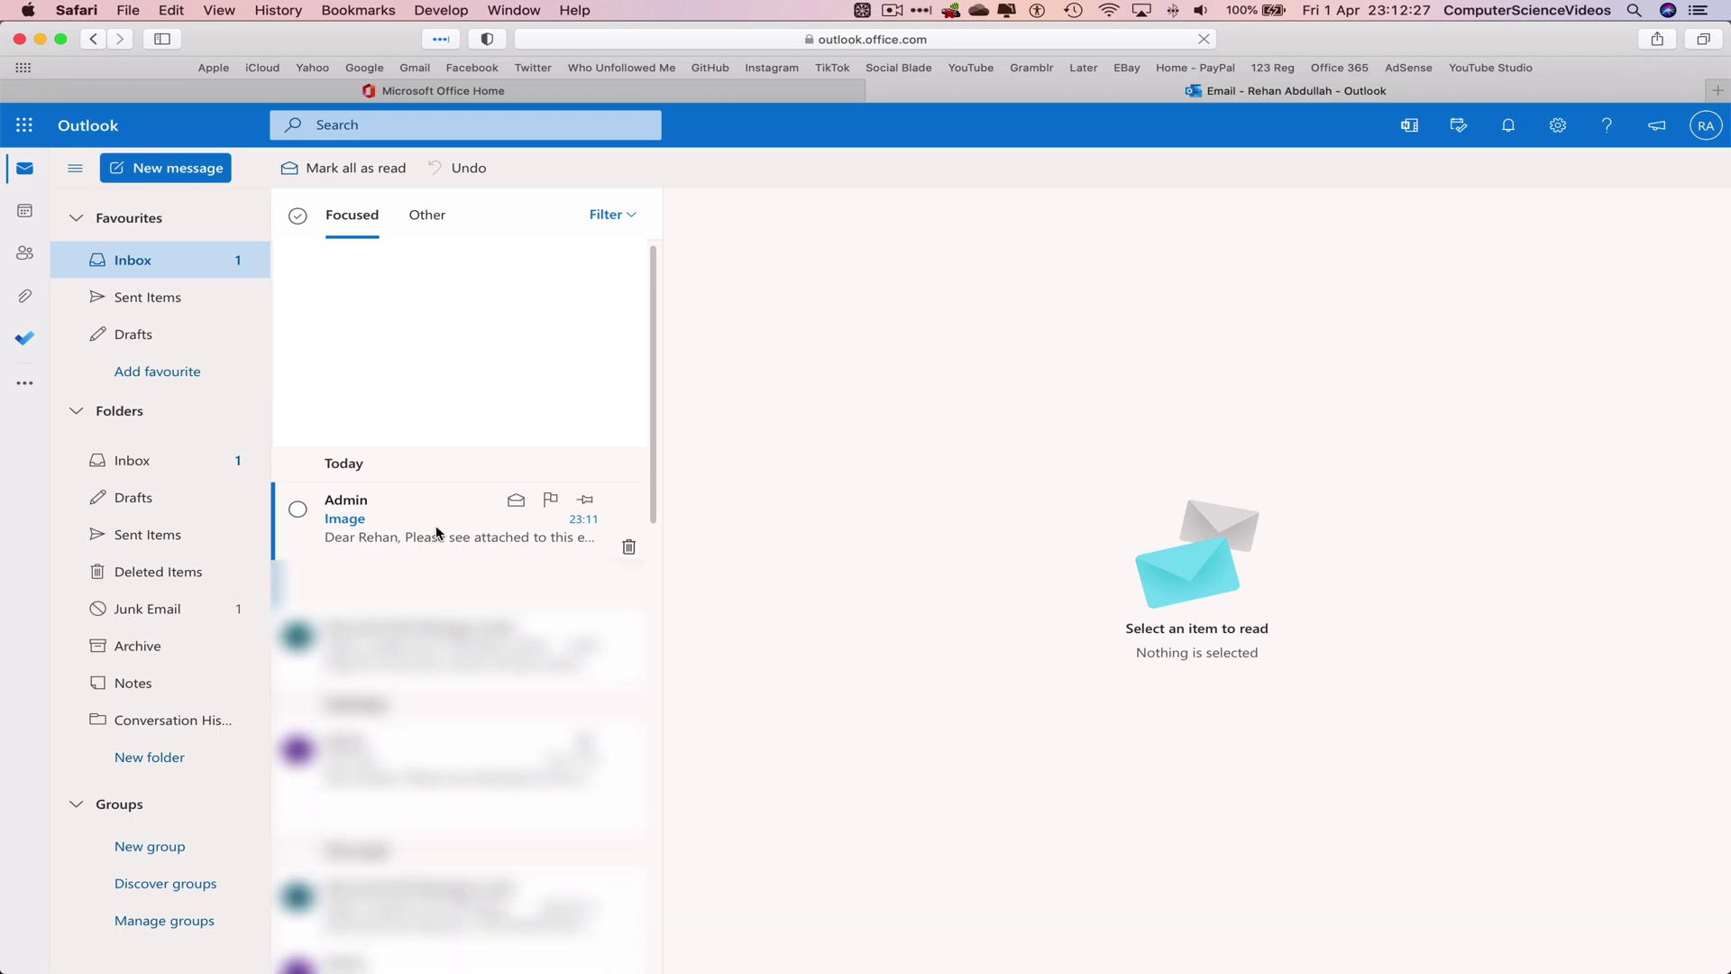
pyautogui.click(440, 525)
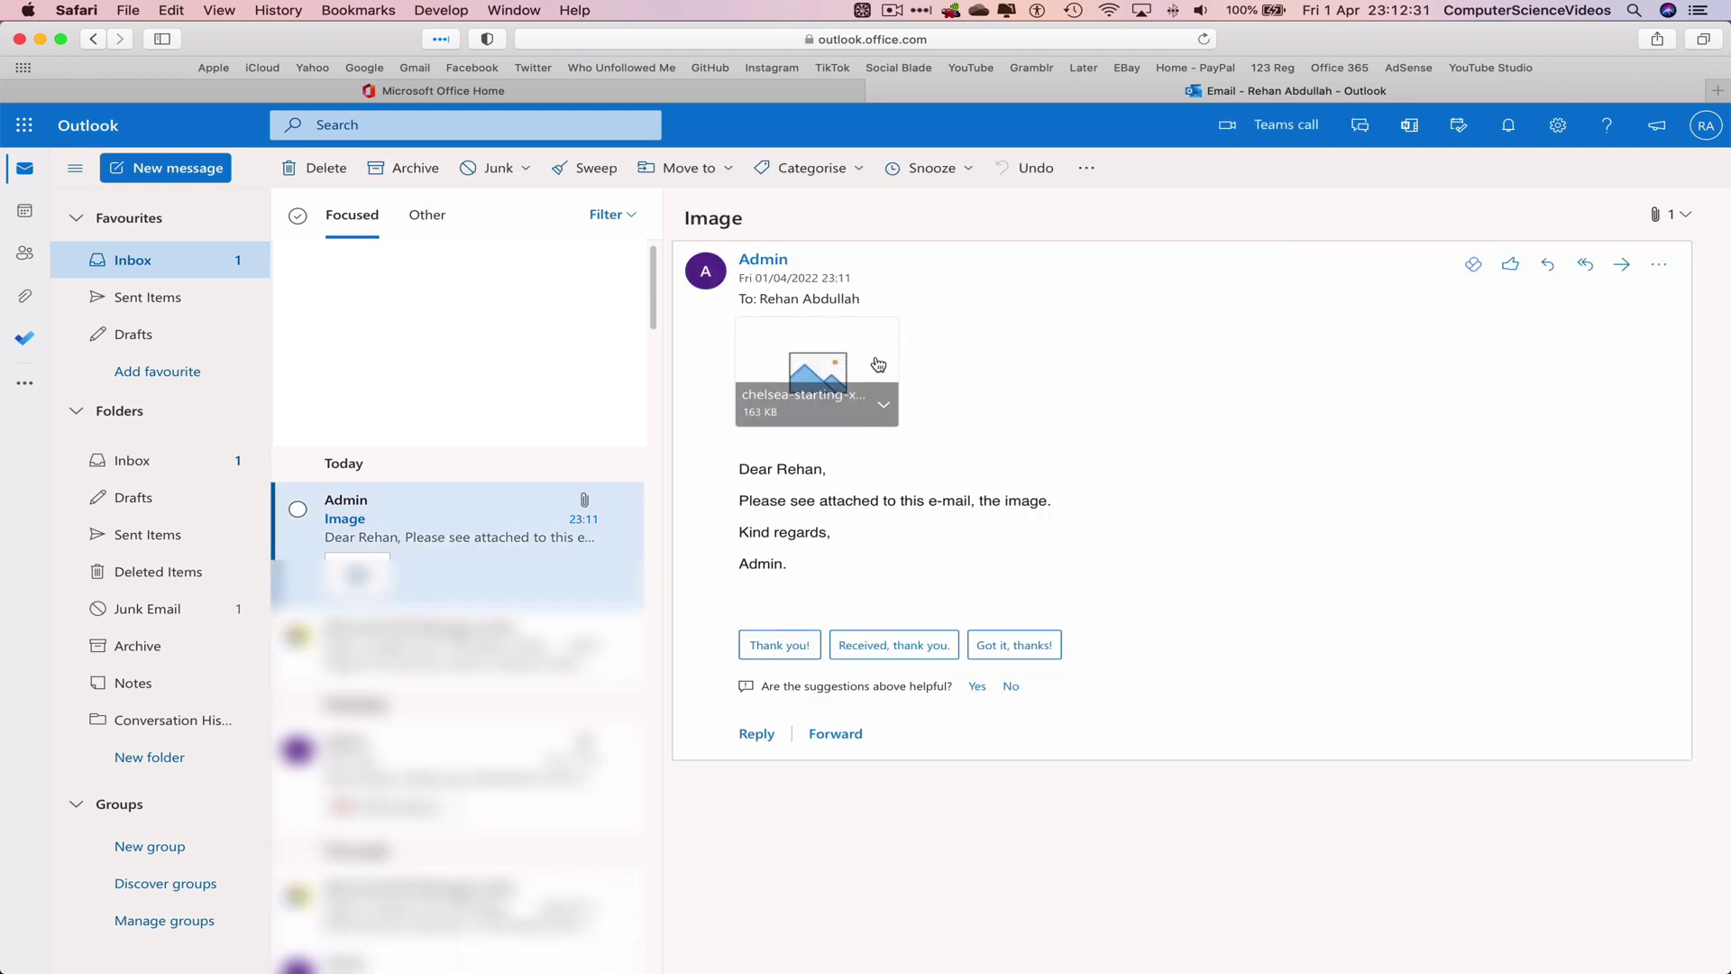
pyautogui.click(873, 364)
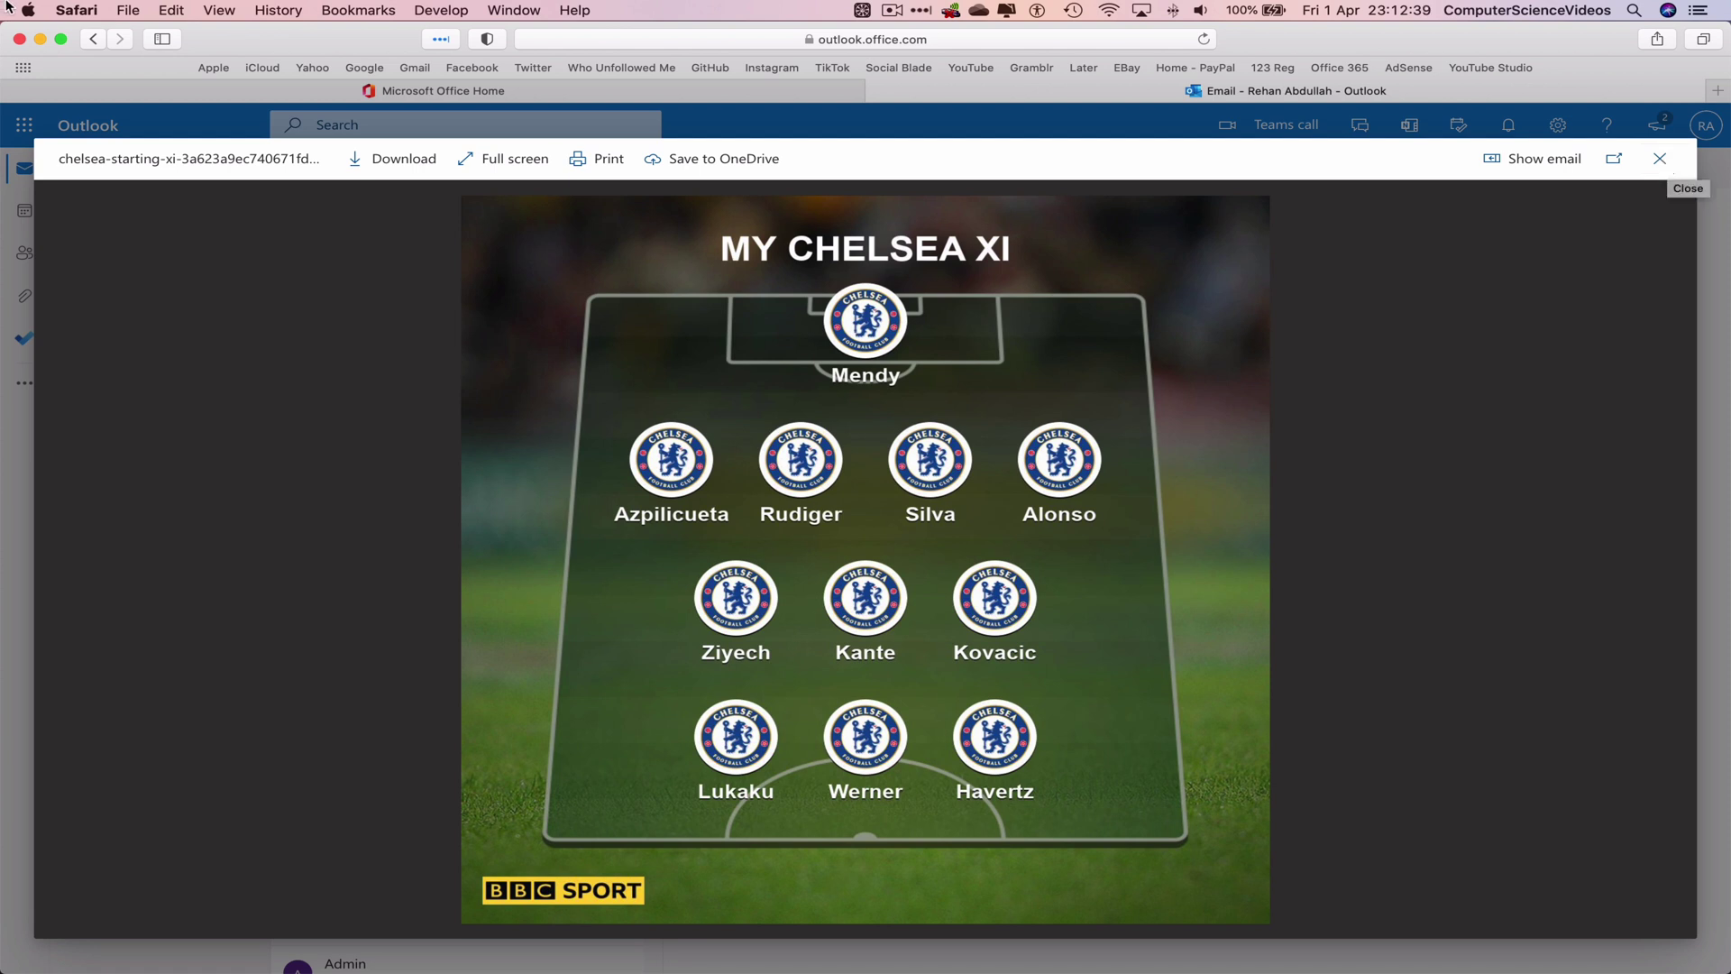
pyautogui.click(77, 10)
pyautogui.click(164, 266)
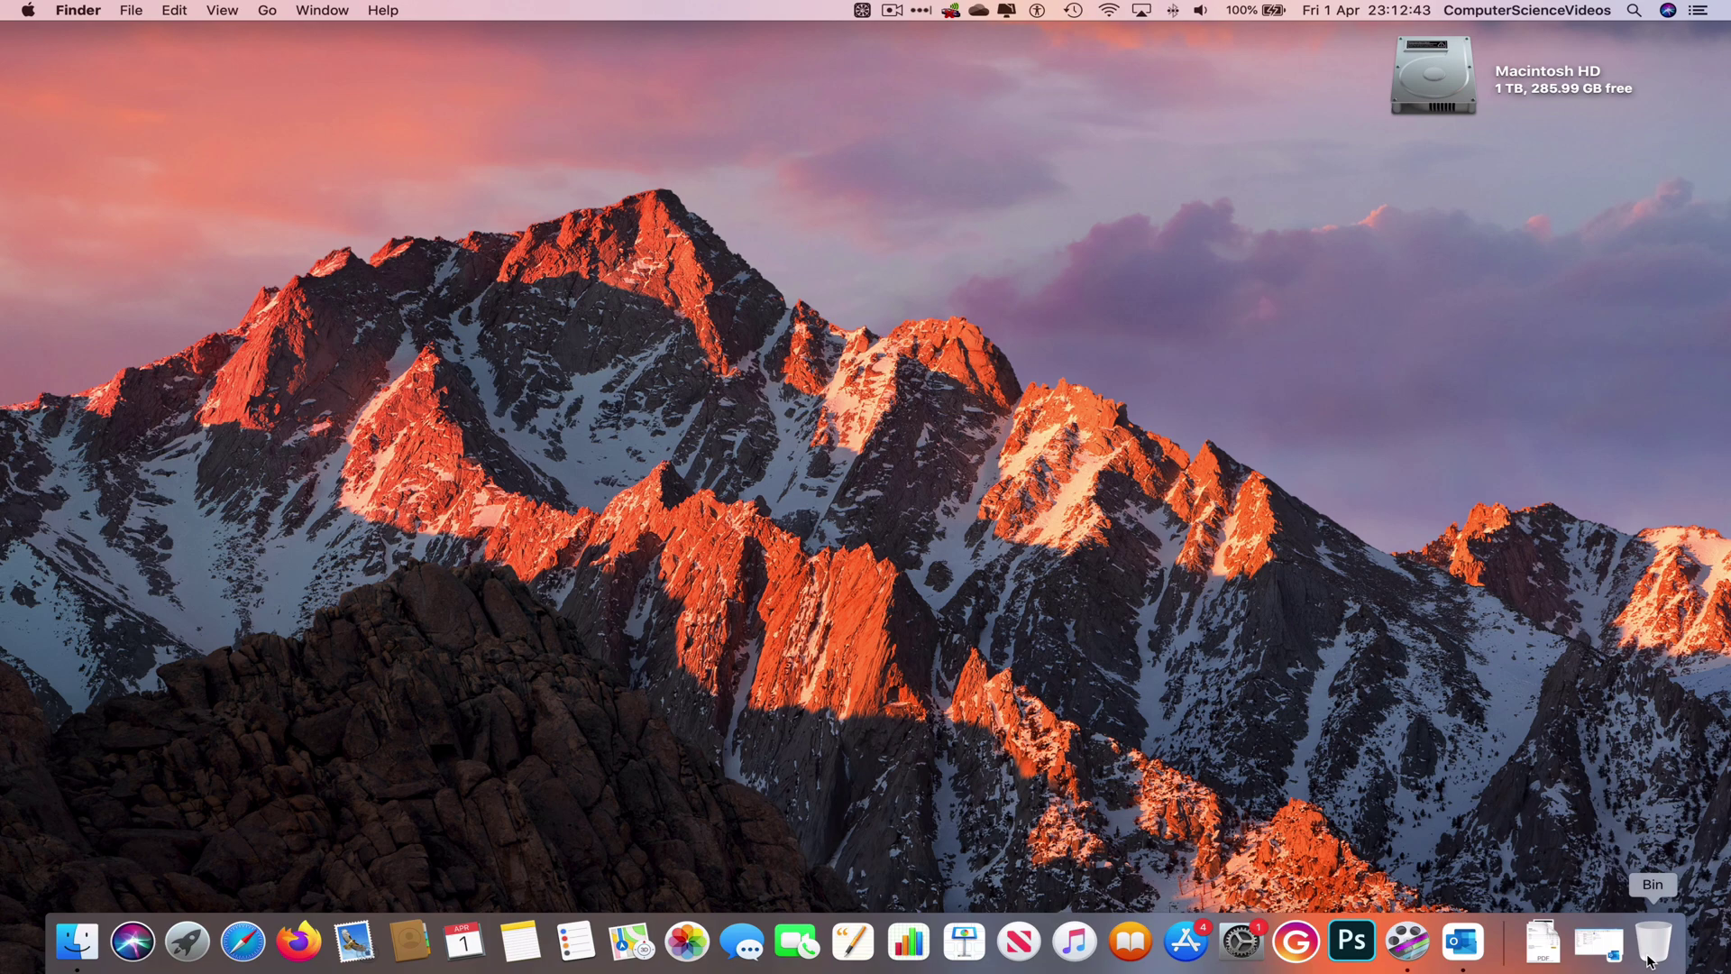
# - Bring desktop Outlook forward from the Dock and quit it via the Outlook menu
pyautogui.click(1462, 942)
pyautogui.click(83, 9)
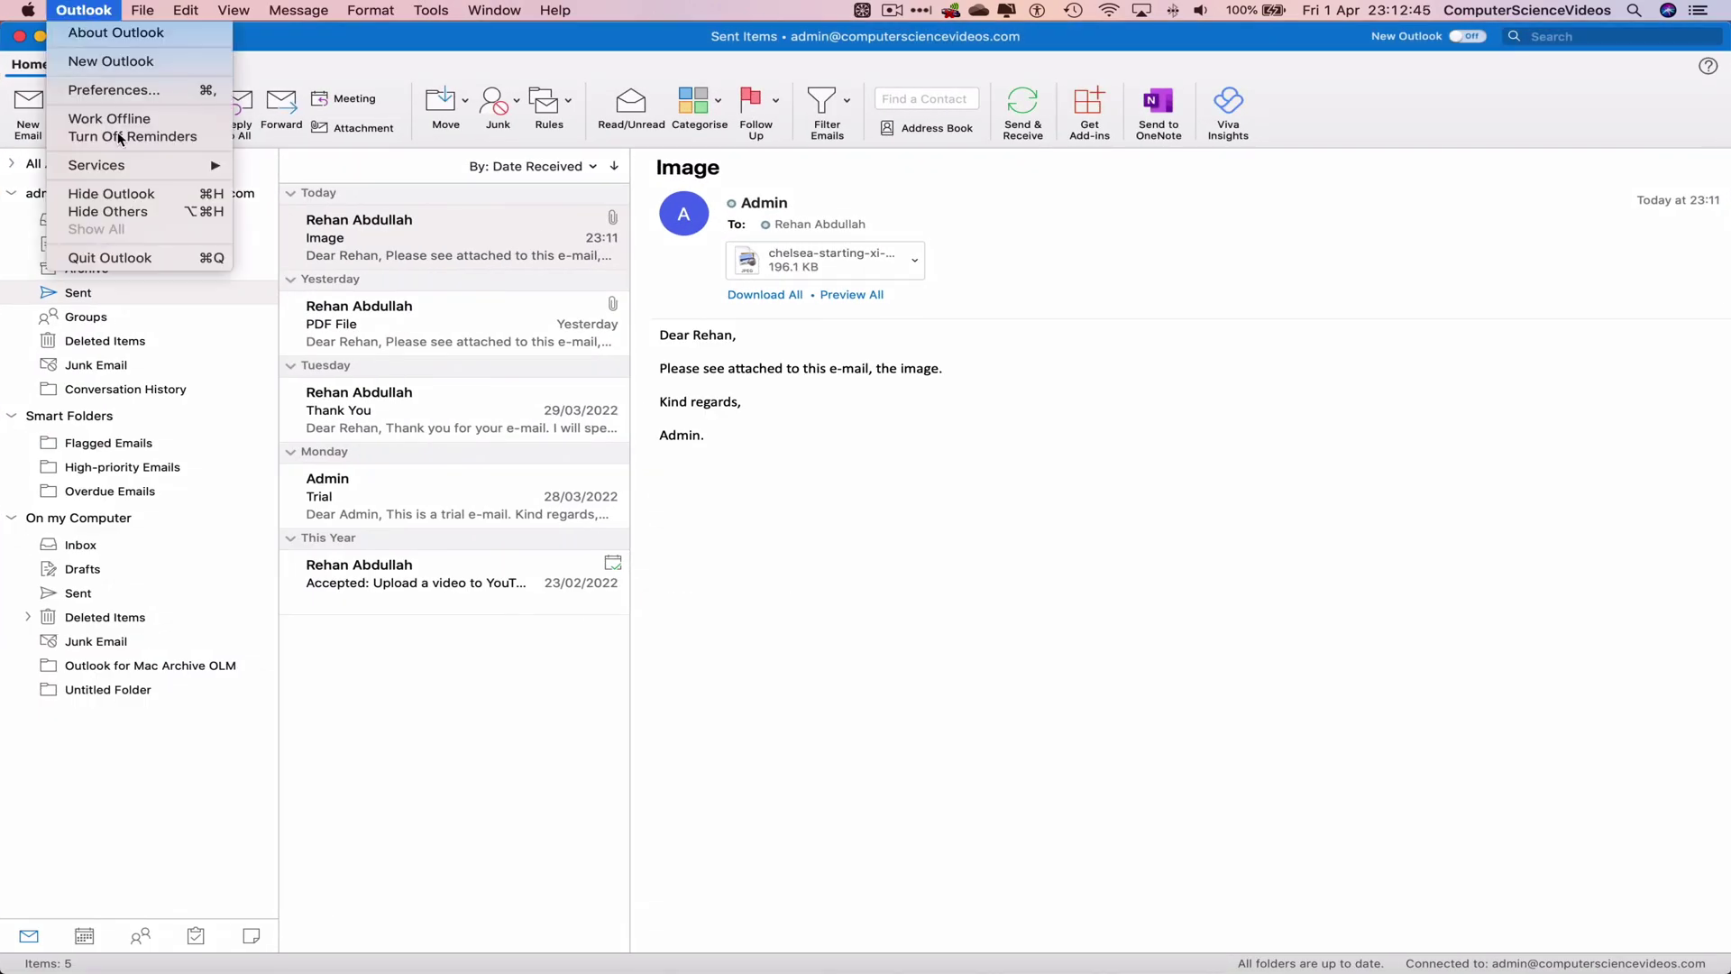
pyautogui.click(123, 259)
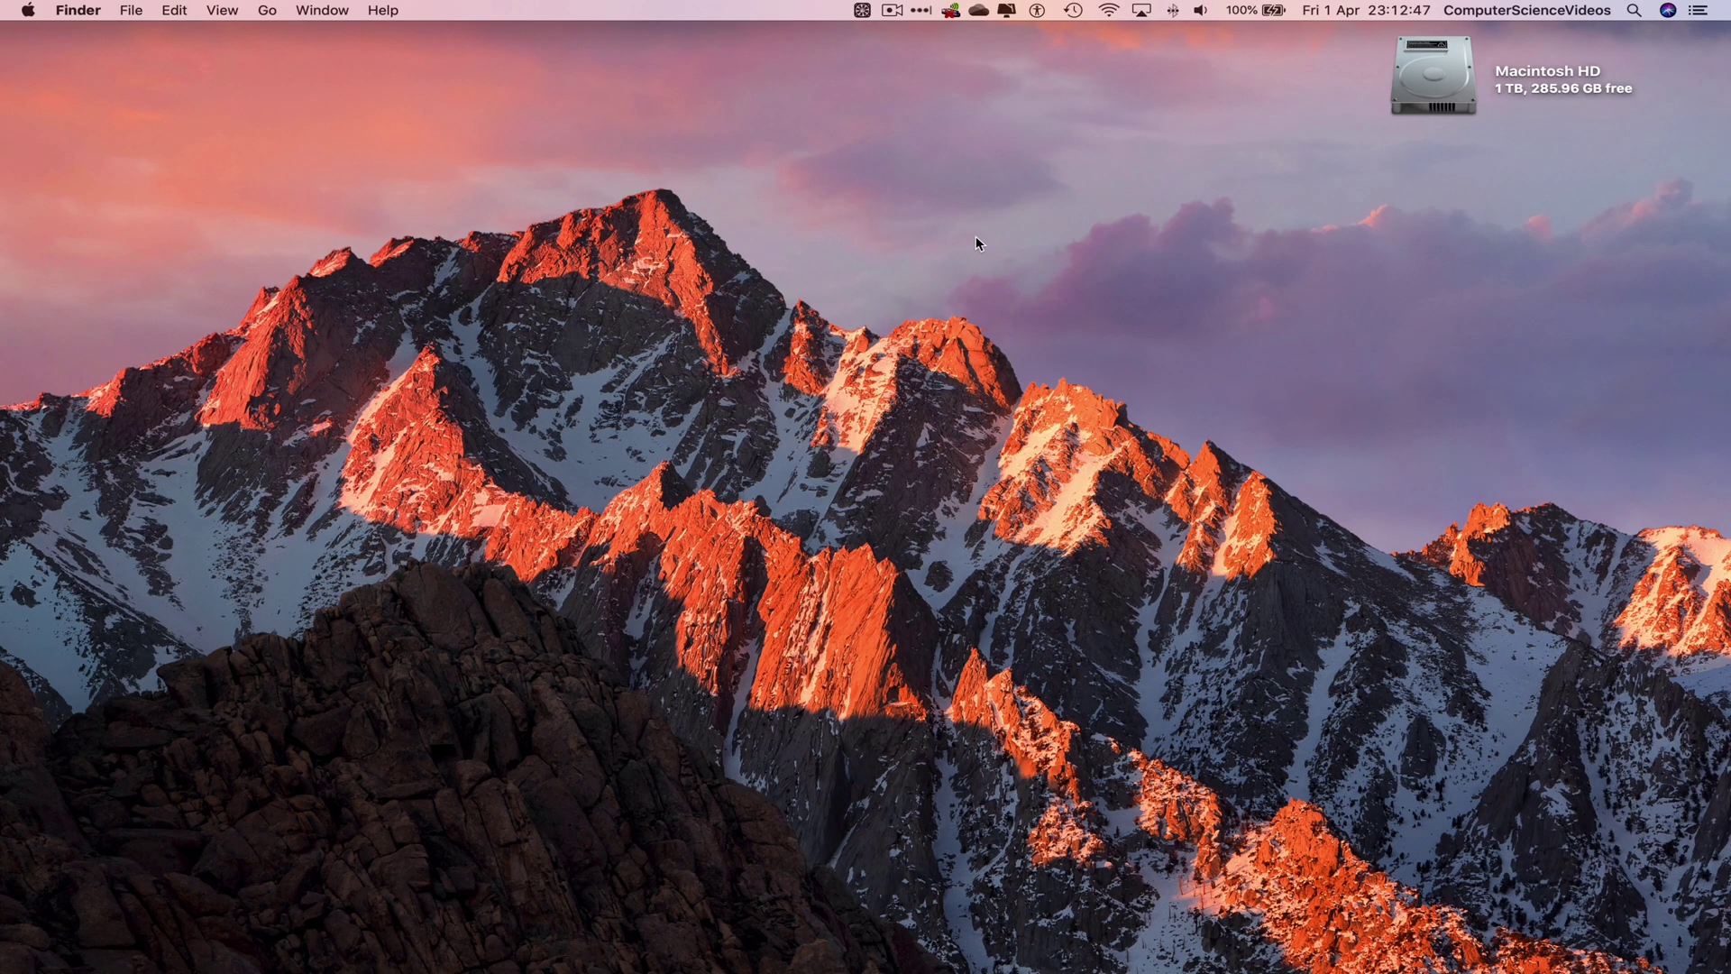